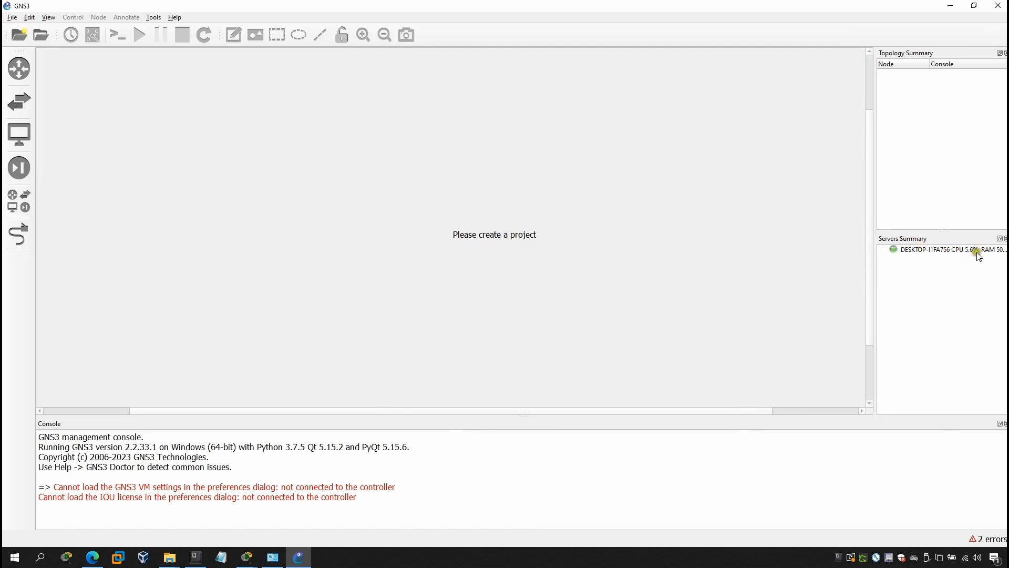
Select the two error messages in the console log, then clear the selection
click(1001, 250)
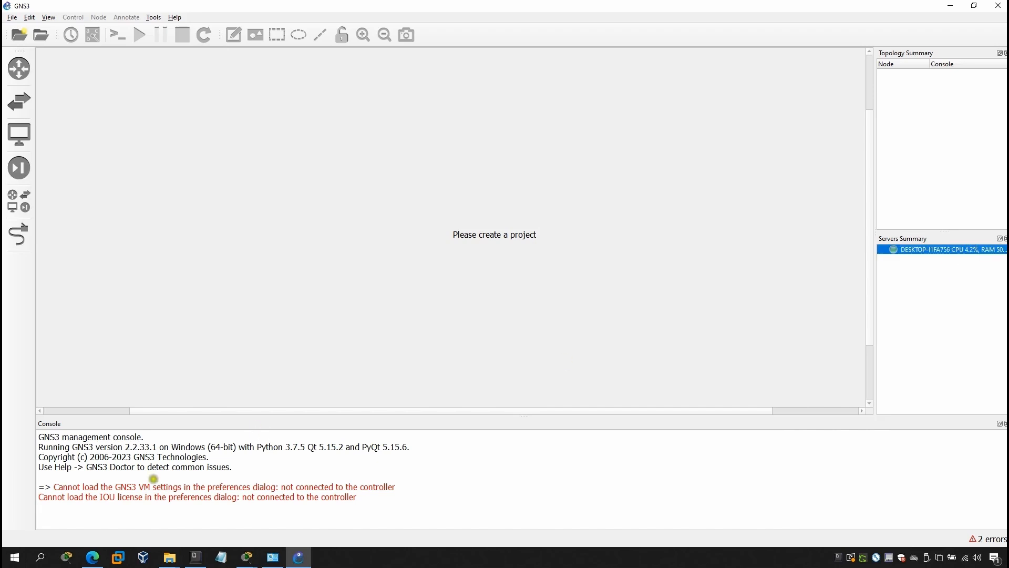
drag(53, 487, 359, 501)
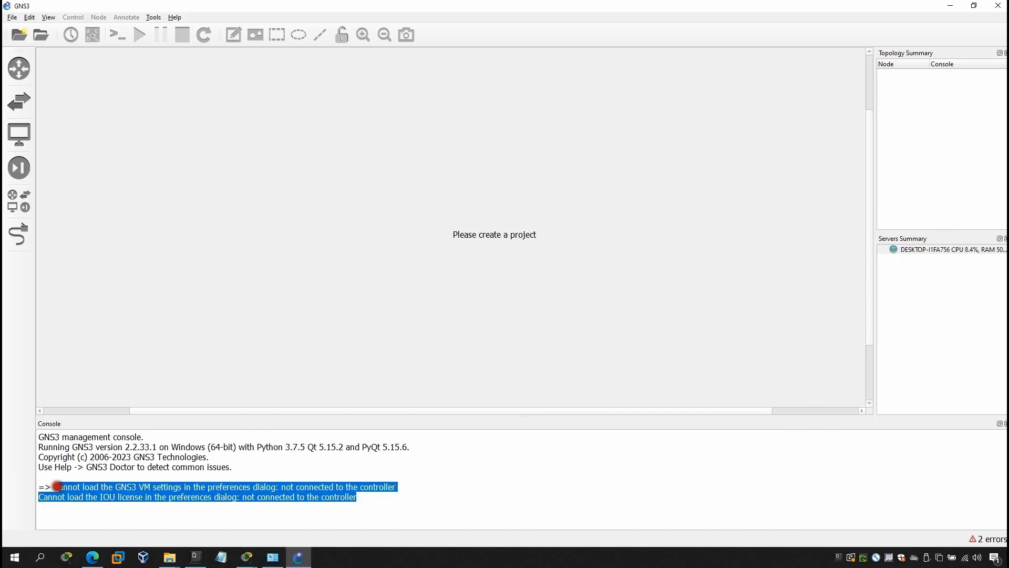
click(55, 486)
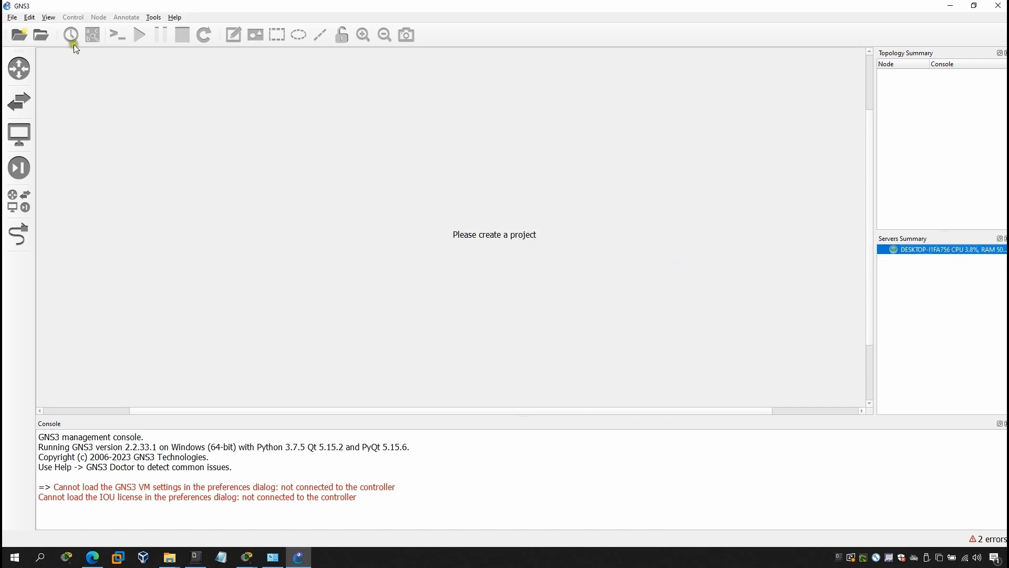
Review the IOS router templates (c1700, Cisco-Switch 3725) in Preferences and close it
click(31, 17)
click(46, 65)
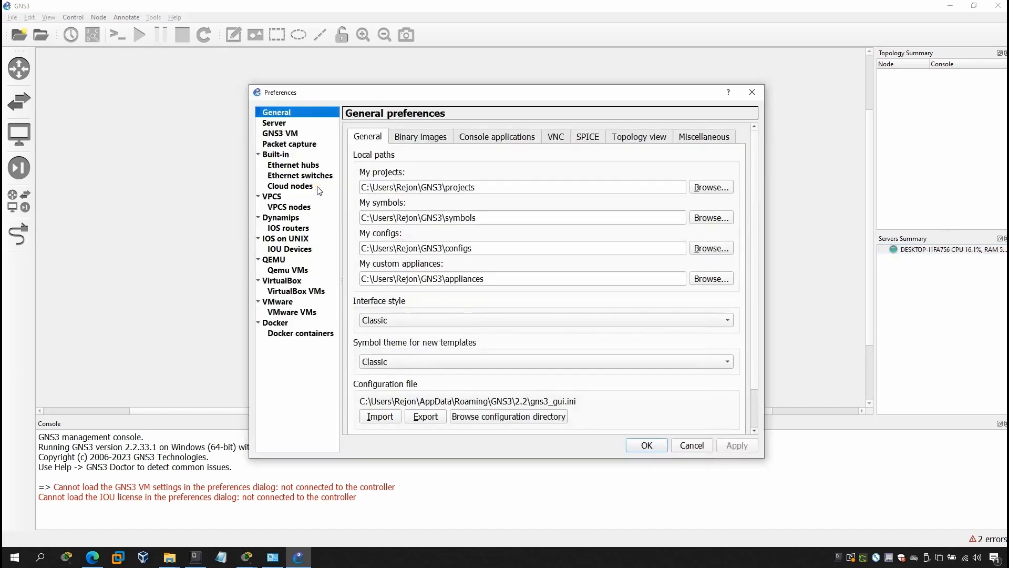
click(294, 228)
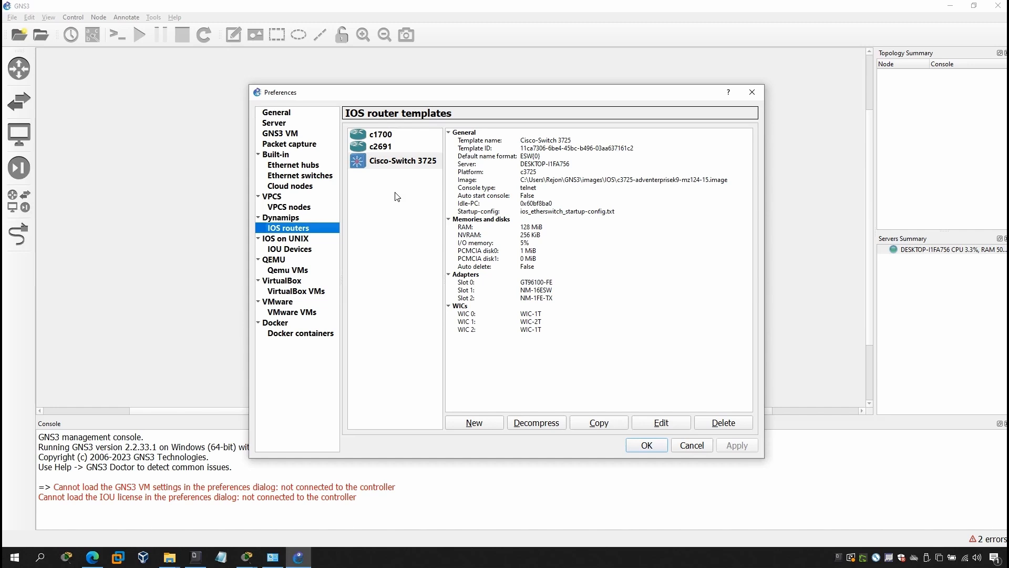
click(388, 134)
click(391, 185)
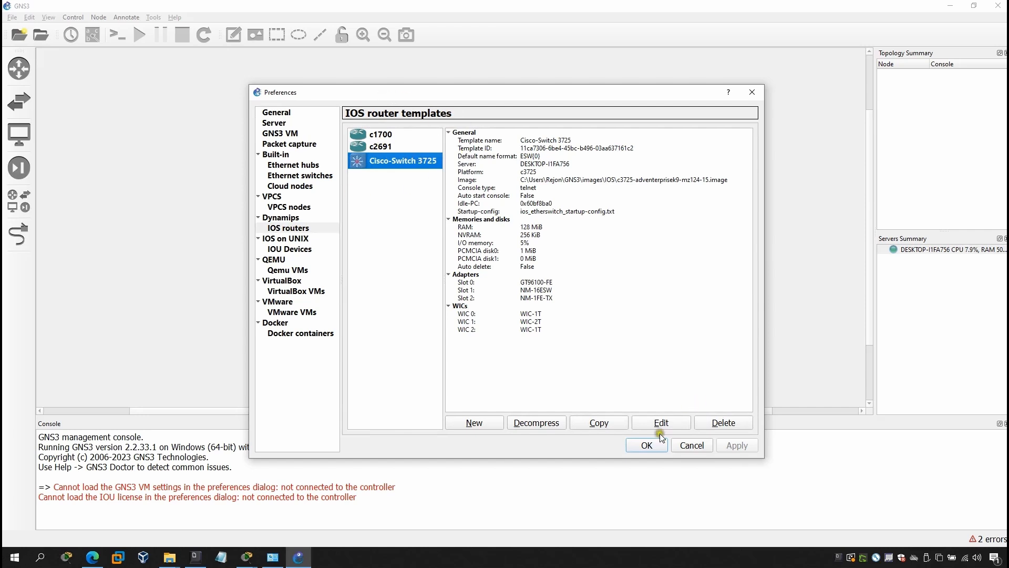
click(647, 445)
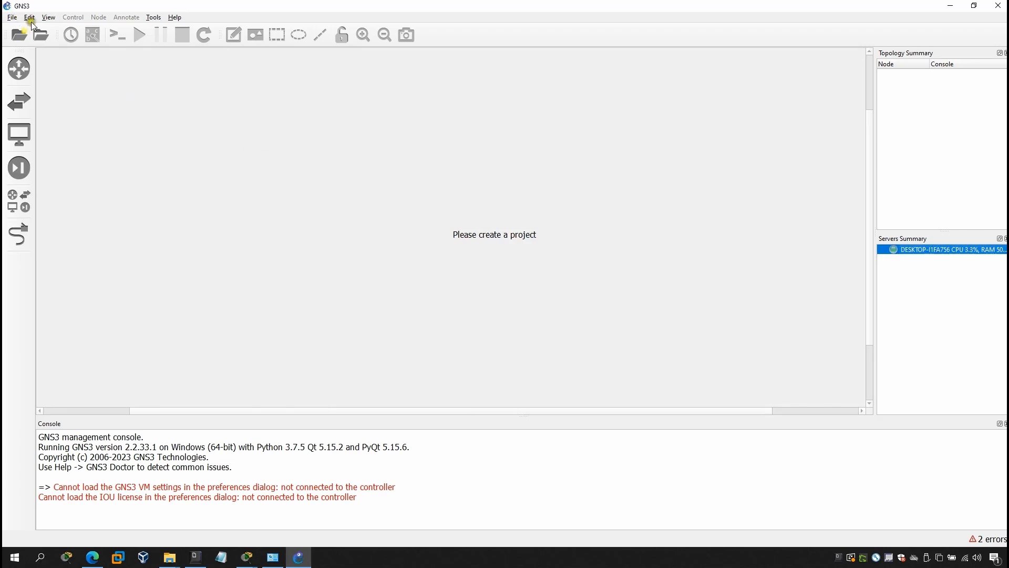
Open the .gns3 project file in the 001Basic Router Security Configuration folder
click(43, 33)
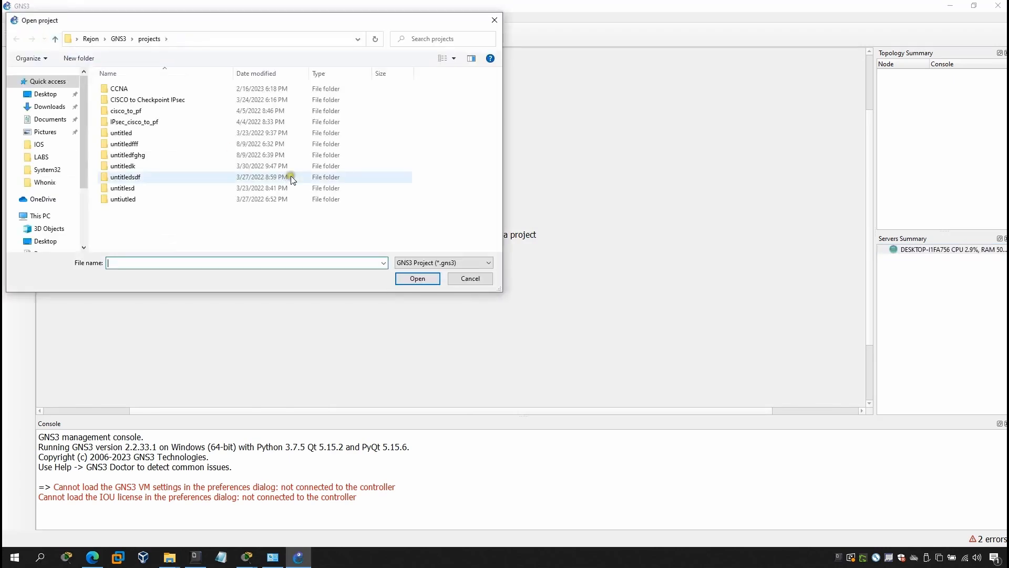
click(462, 284)
click(19, 201)
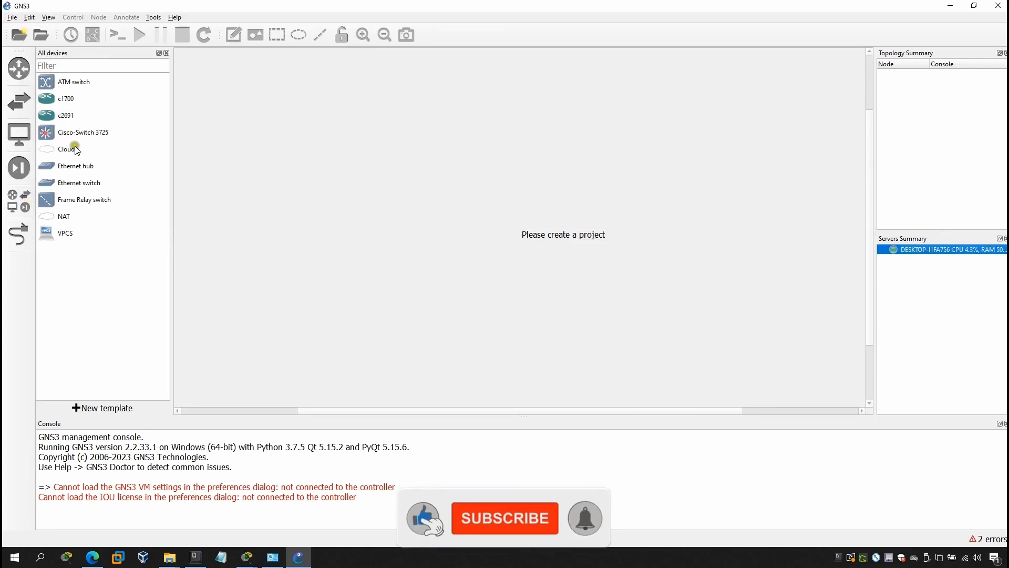
click(167, 53)
key(ctrl+o)
scroll(50, 239, down, 1)
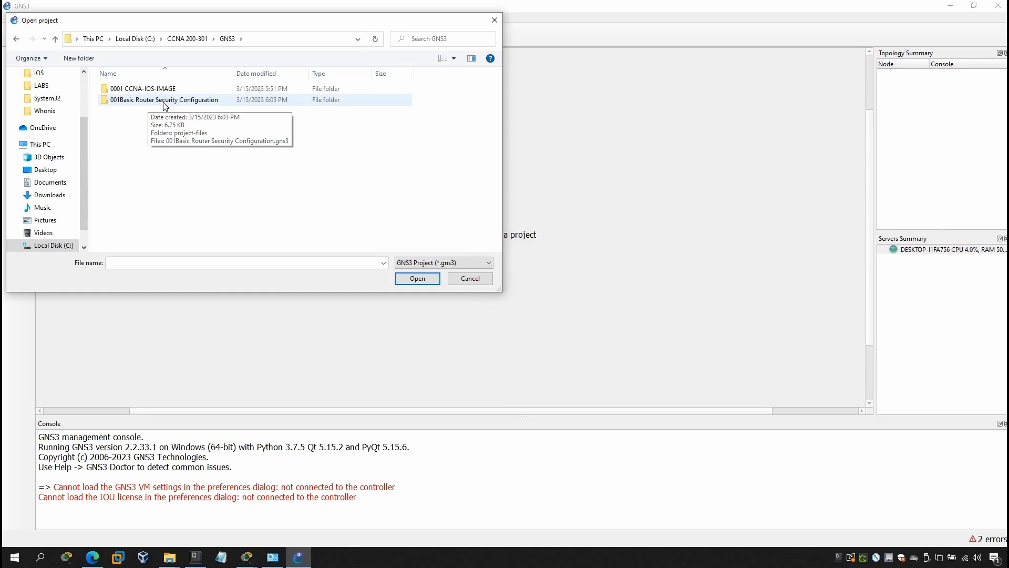
click(103, 103)
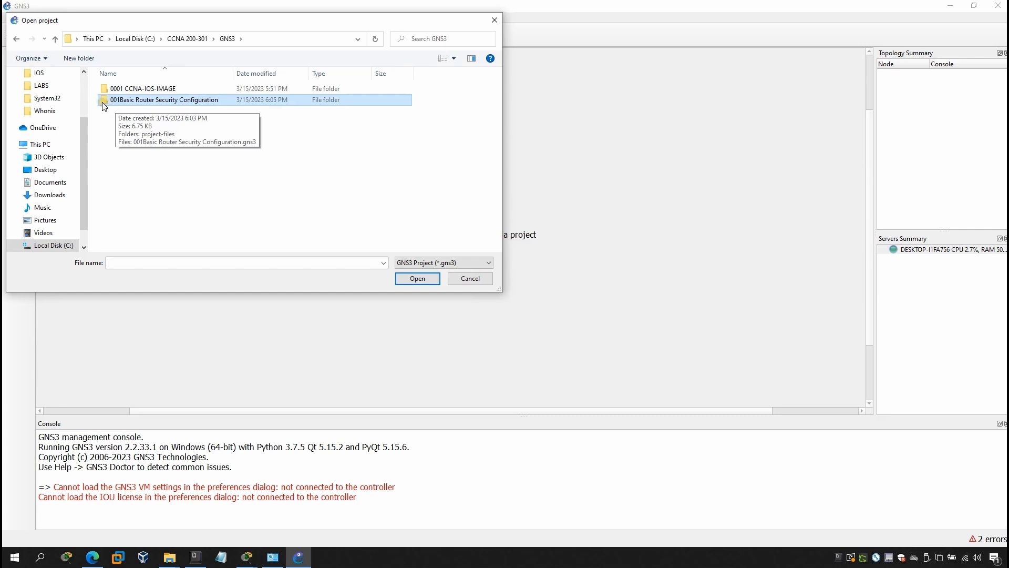
double_click(103, 104)
click(146, 102)
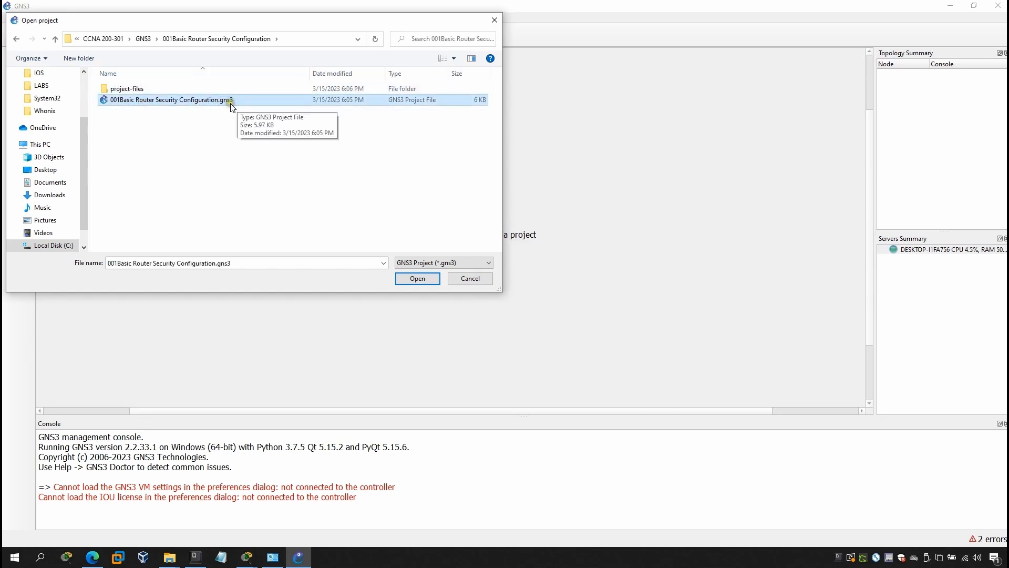
click(418, 280)
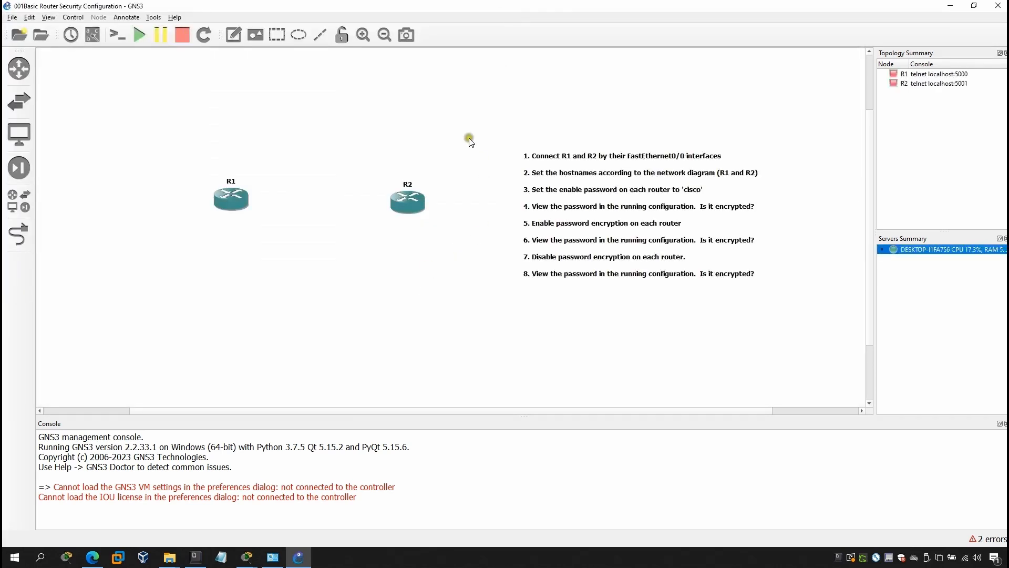
Select and deselect the lab task note and routers R1 and R2 on the canvas
drag(477, 119, 640, 289)
click(637, 308)
drag(163, 147, 466, 254)
click(345, 246)
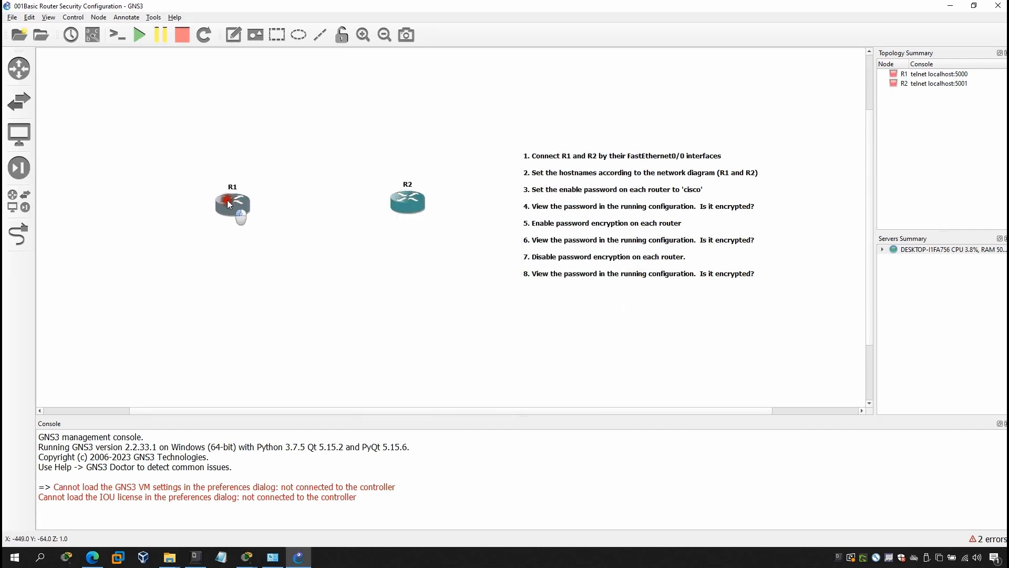
Browse Explorer from CCNA 200-301 into GNS3 > 001Basic Router Security Configuration, then close it
mouse_move(169, 557)
click(102, 509)
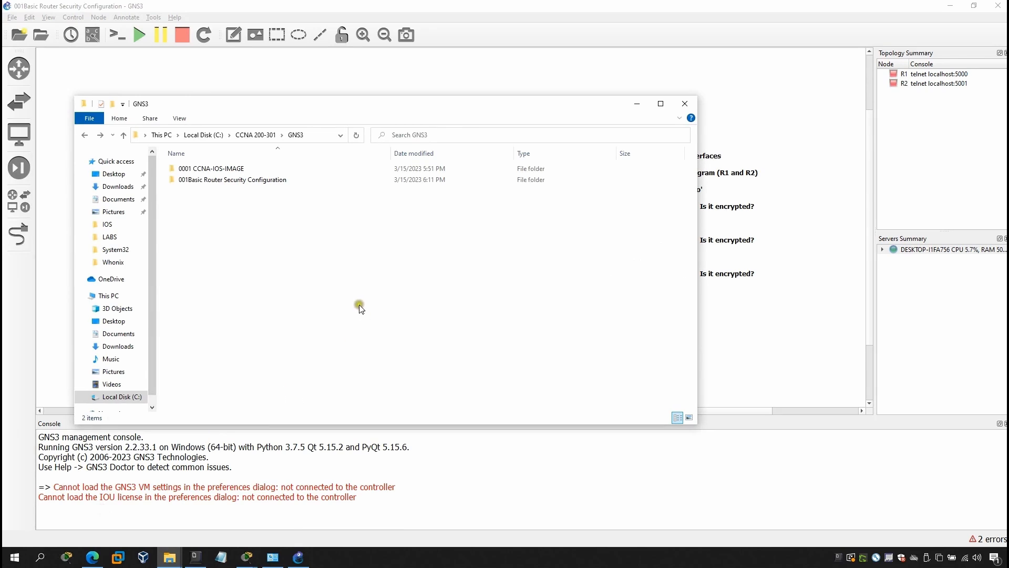
click(258, 135)
click(192, 170)
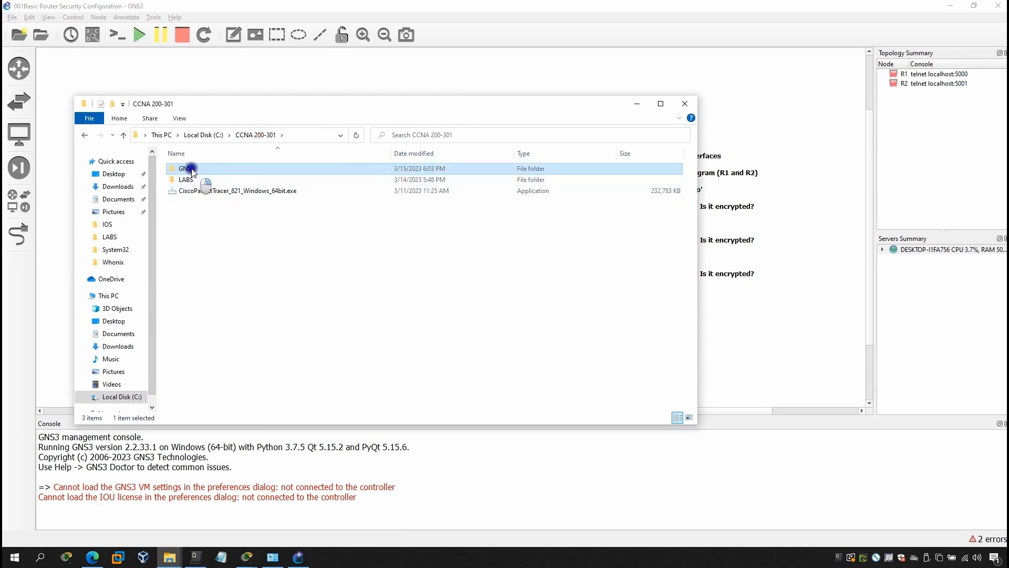
right_click(192, 169)
click(178, 242)
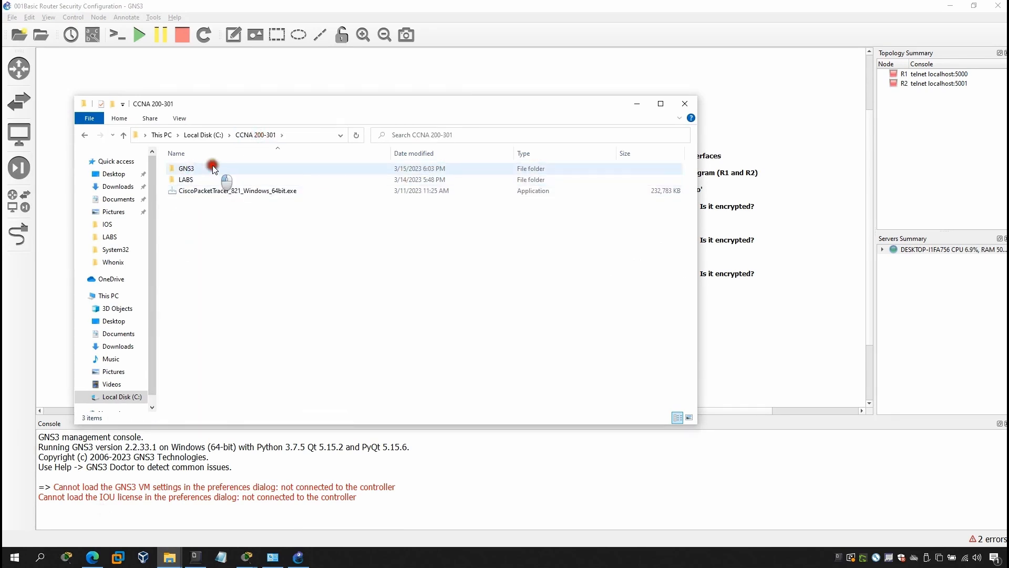
click(213, 168)
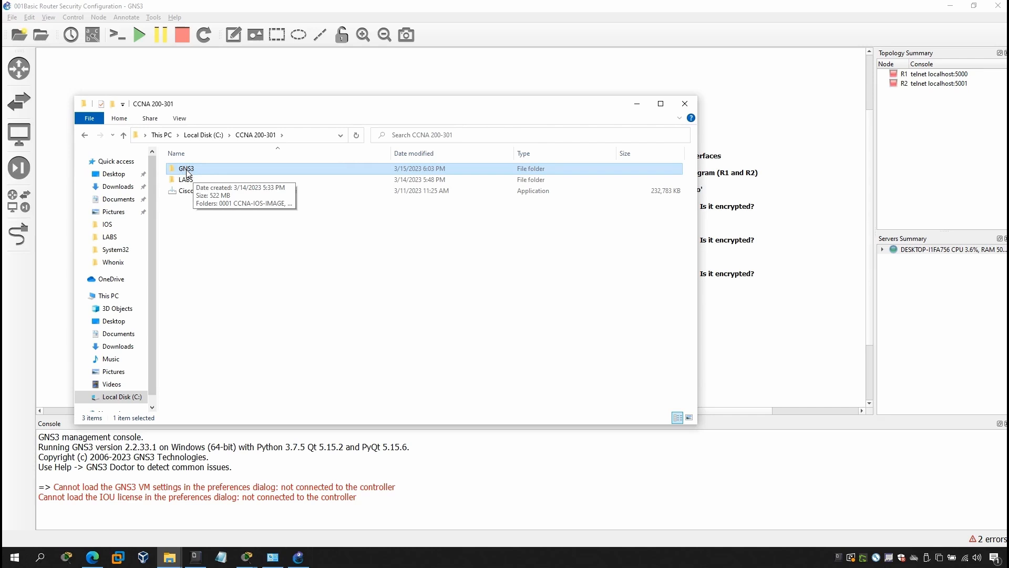
double_click(187, 173)
double_click(194, 179)
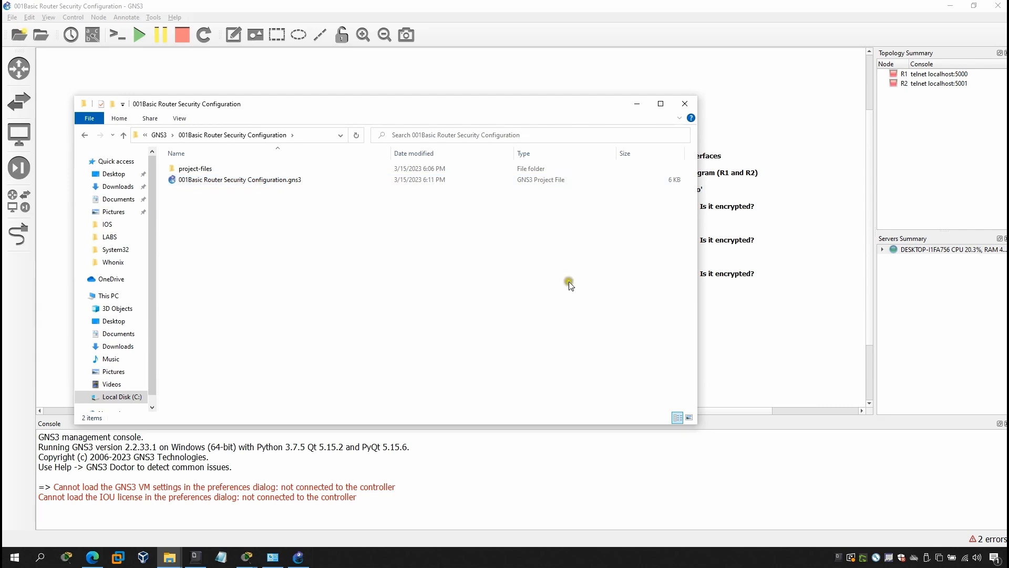
click(653, 10)
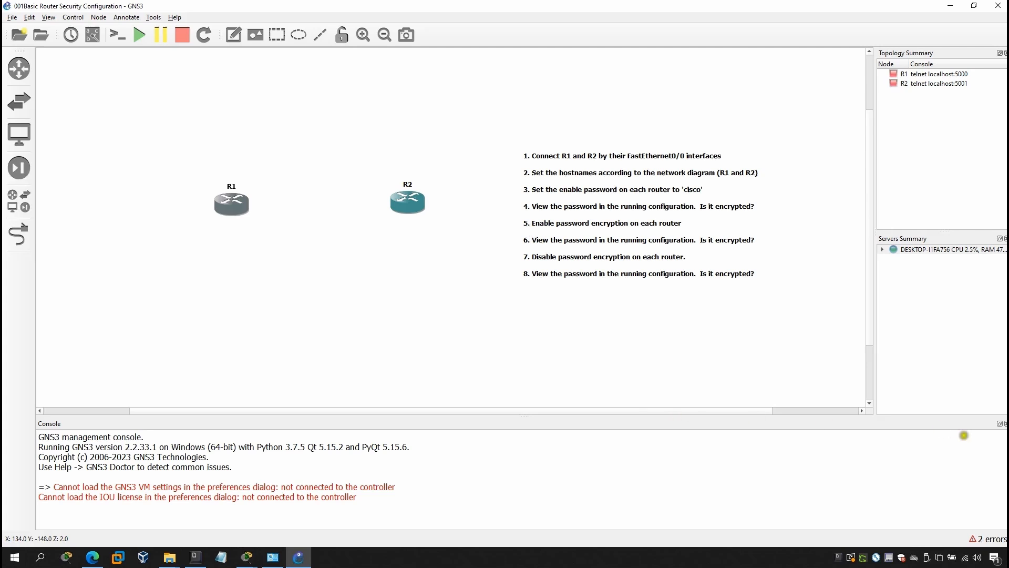
Hide the Console dock using the '2 errors' status-bar indicator
click(989, 542)
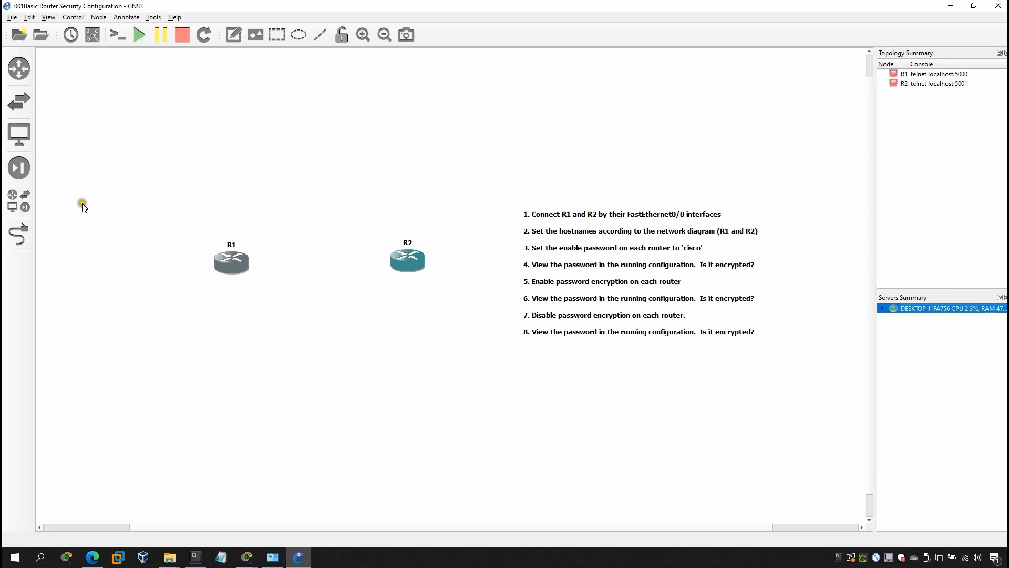
Cable R1 FastEthernet0/0 to R2 FastEthernet0/0, then turn the link tool off
click(16, 230)
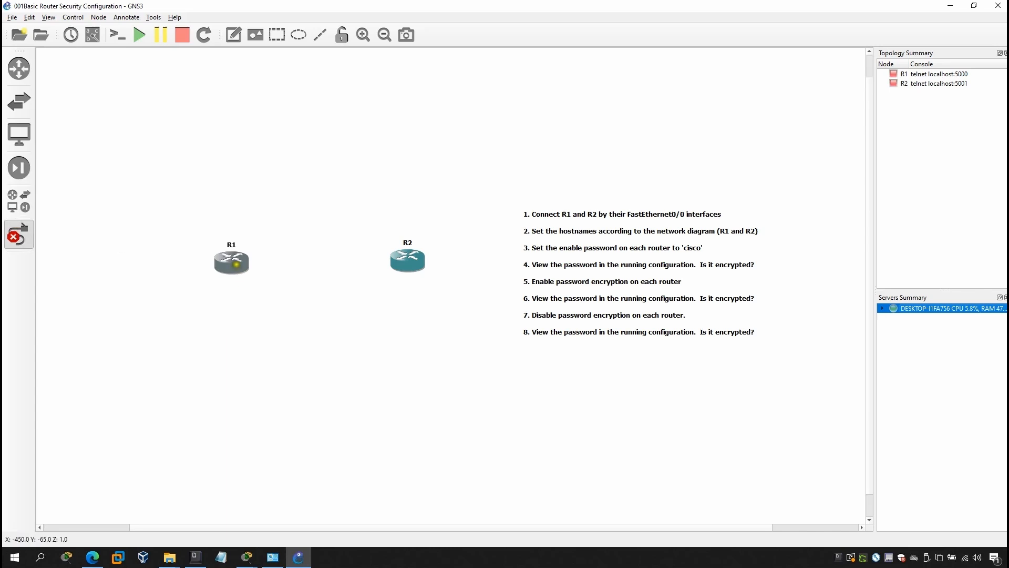
click(236, 263)
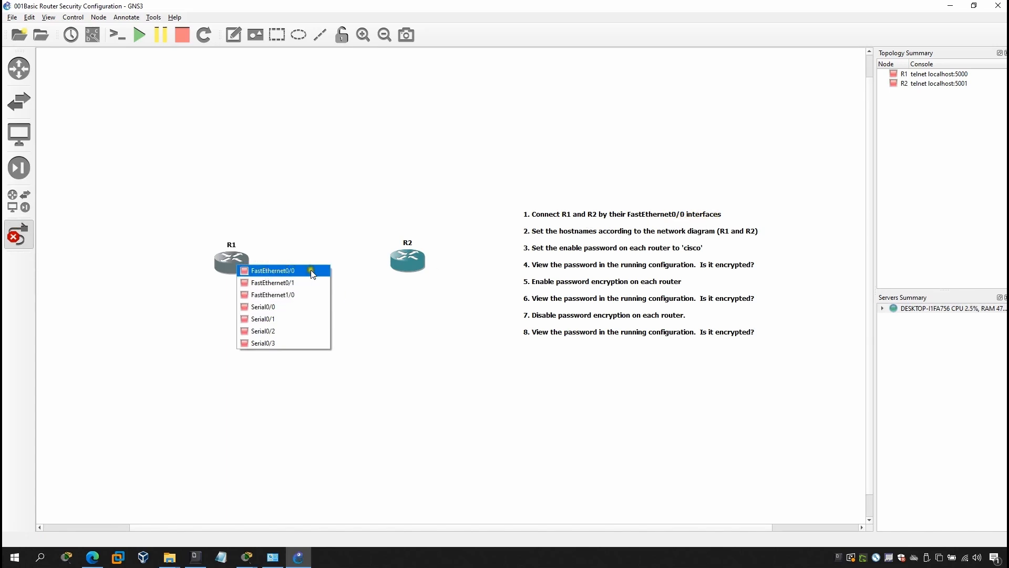
click(292, 271)
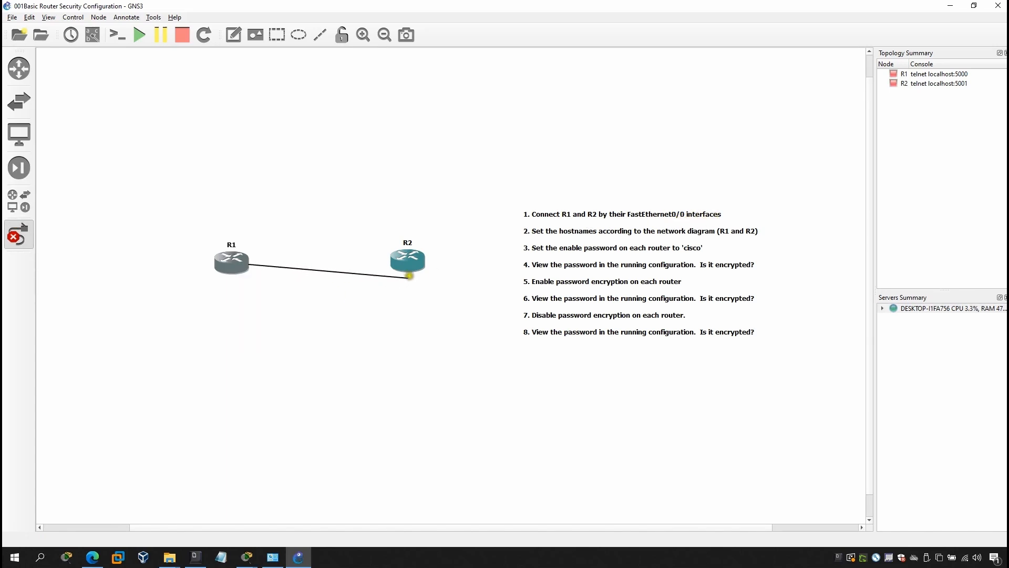
click(410, 261)
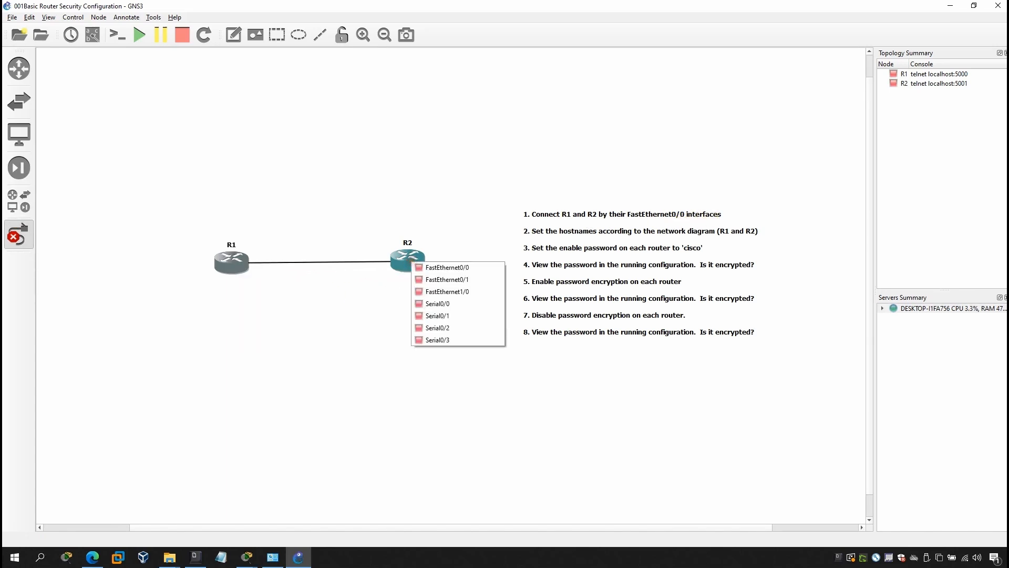
click(444, 269)
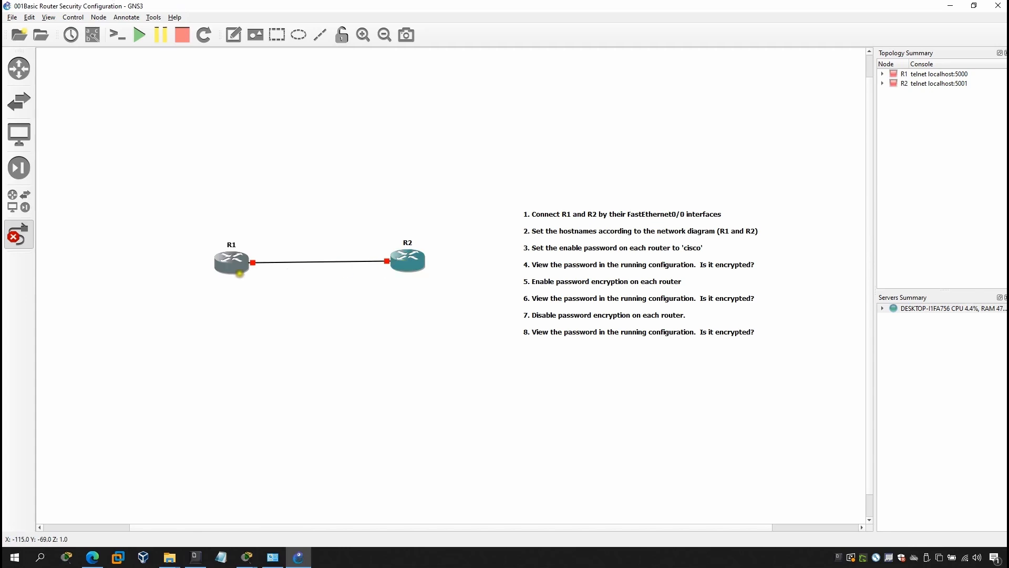
click(395, 260)
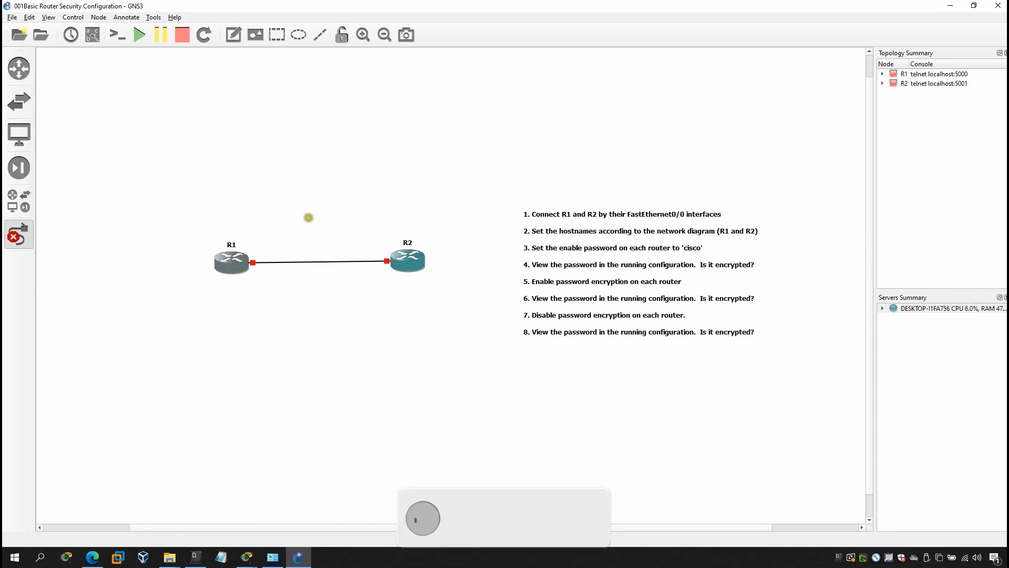
click(19, 236)
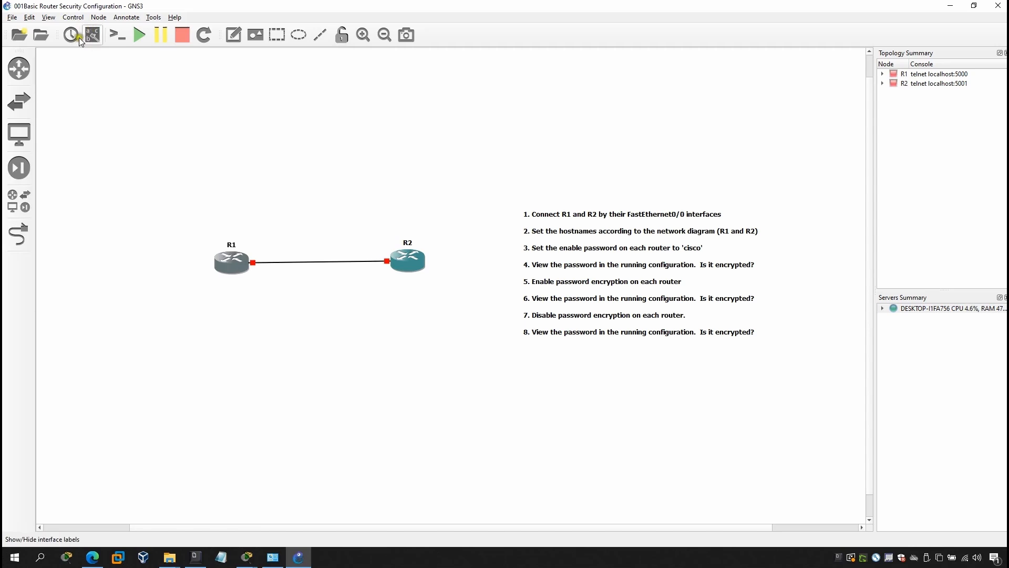
Display the f0/0 interface labels and box-select R1, R2 with their labels
click(94, 37)
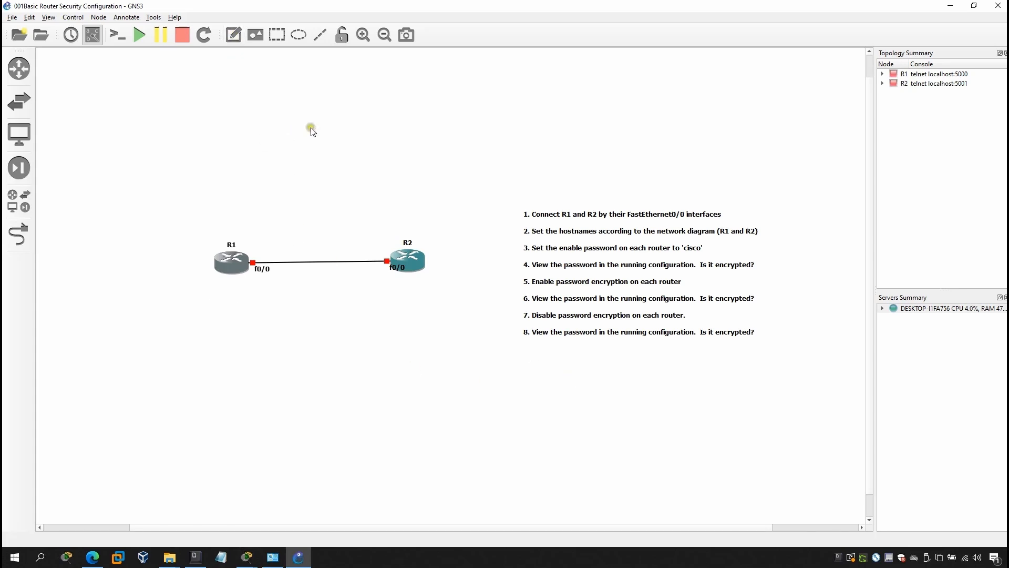
click(163, 201)
drag(163, 202, 439, 289)
Apply the Affinity-square-green 'router' symbol to the routers and confirm with OK
right_click(231, 258)
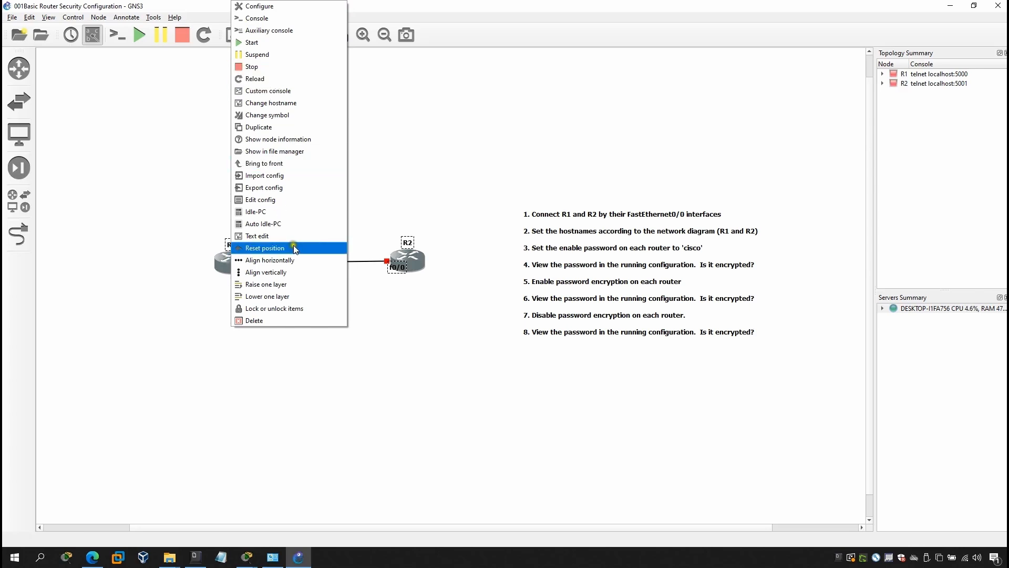
click(294, 116)
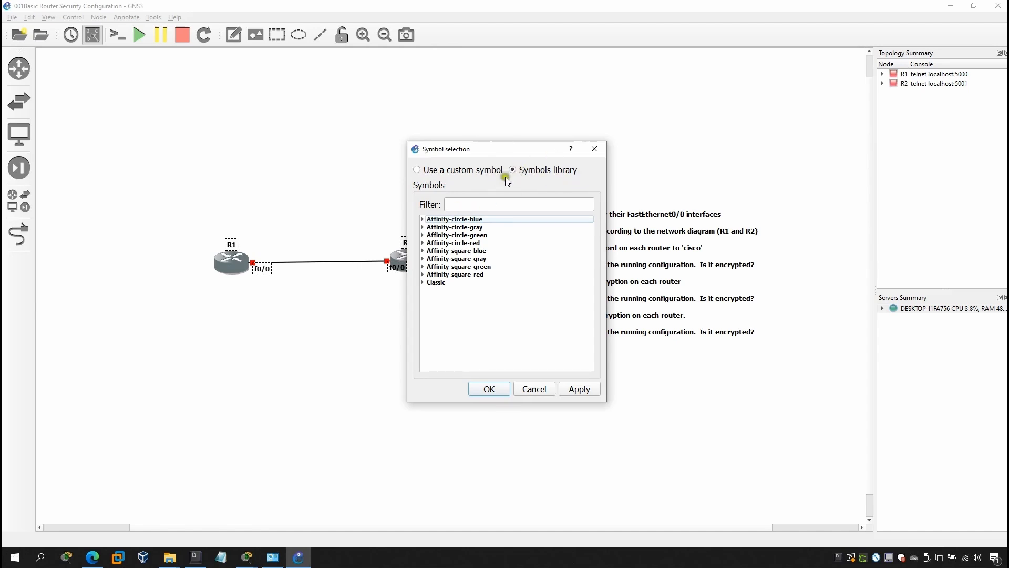
click(423, 267)
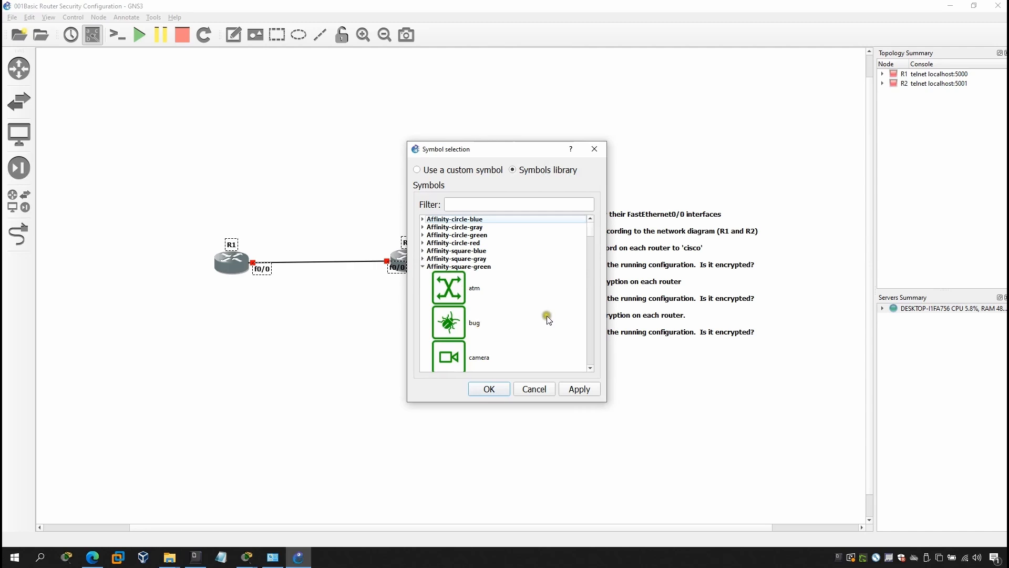
scroll(526, 323, down, 2)
scroll(505, 331, down, 5)
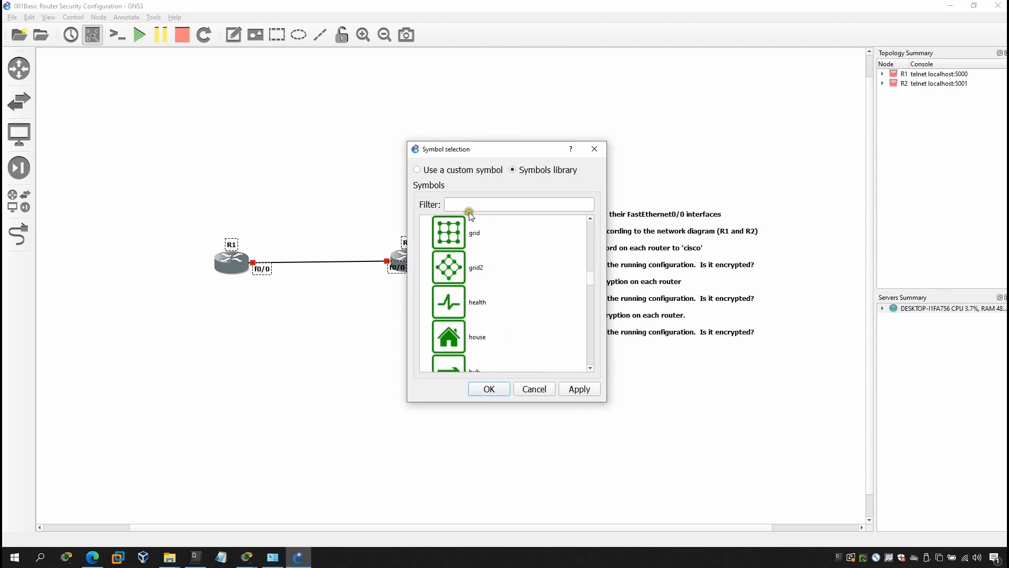
click(482, 204)
text(sw)
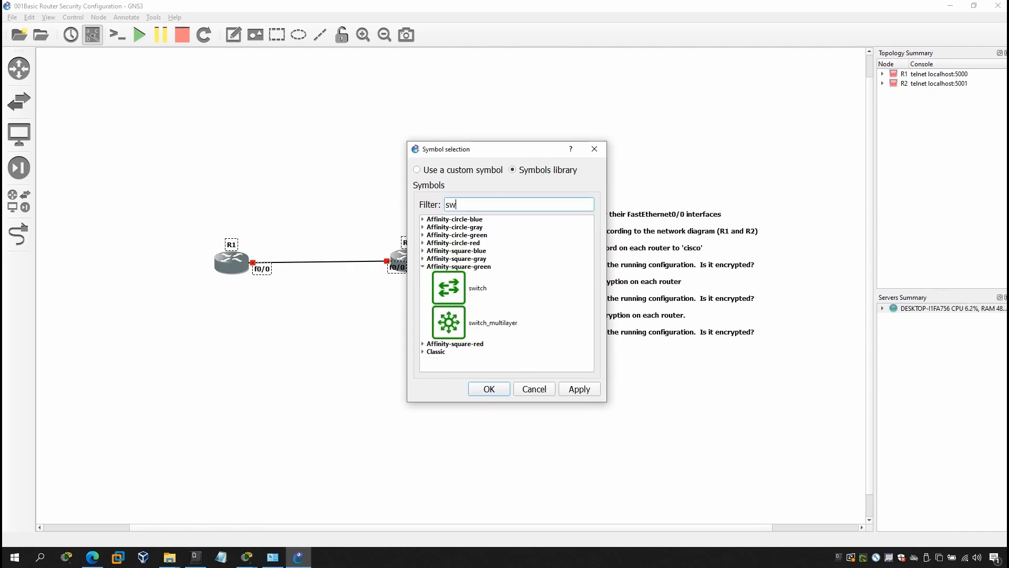
text(i)
key(BackSpace)
key(BackSpace)
key(BackSpace)
text(router)
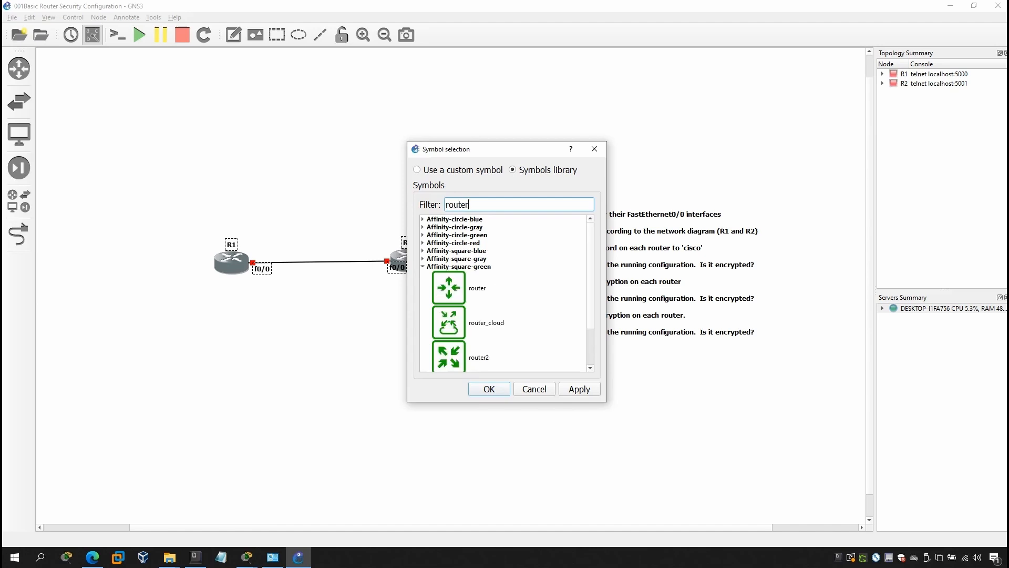
click(448, 284)
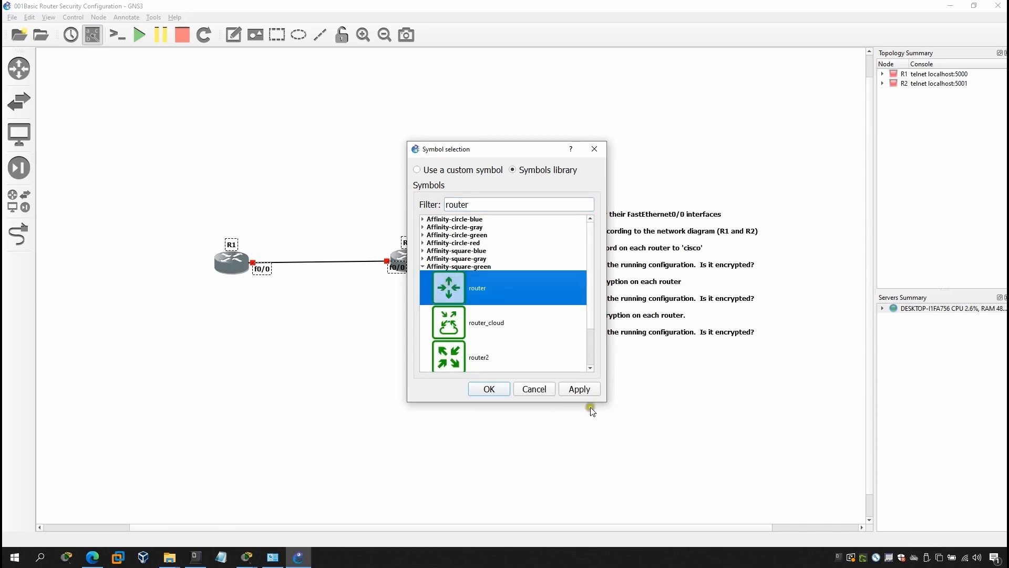
click(588, 392)
click(488, 389)
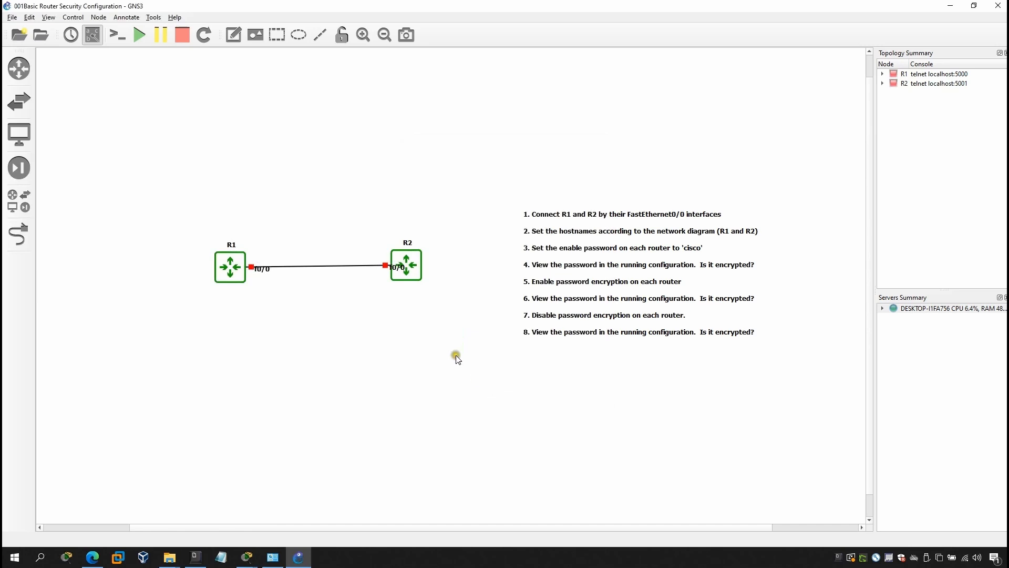
Move R2 level with R1 so the link runs straight, then select both routers
drag(409, 271, 411, 277)
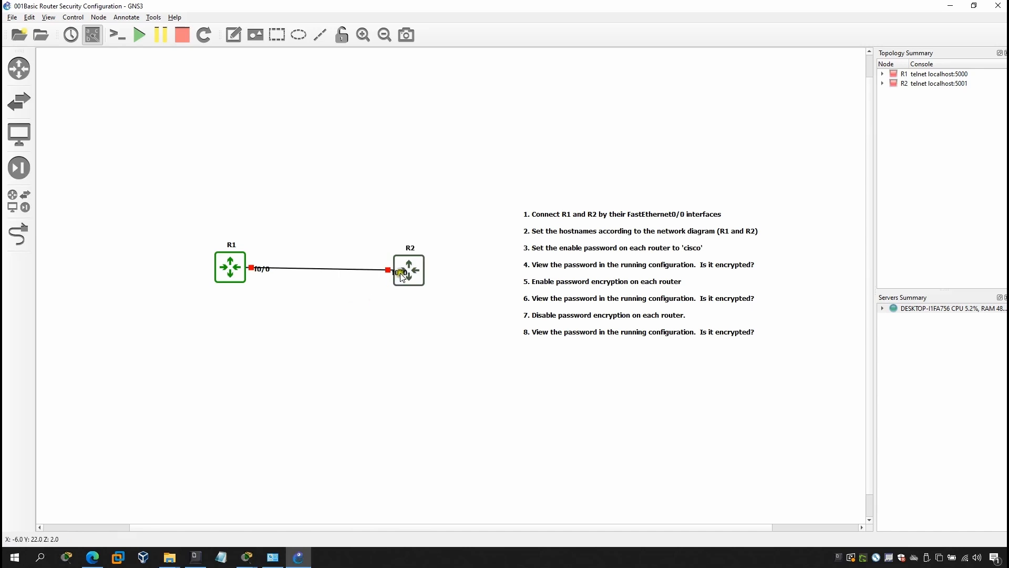
drag(402, 275, 402, 272)
click(362, 303)
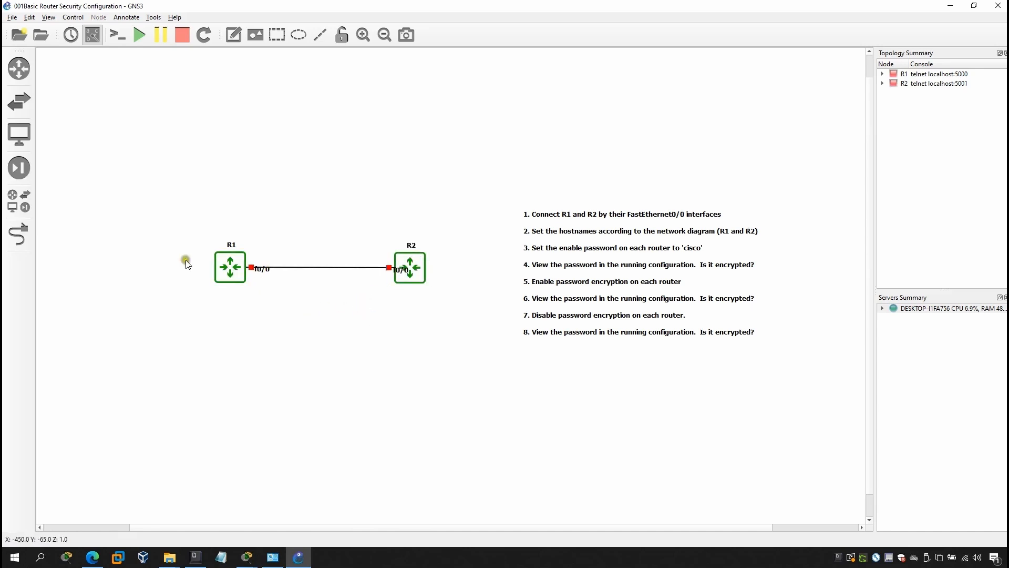
drag(172, 203, 468, 315)
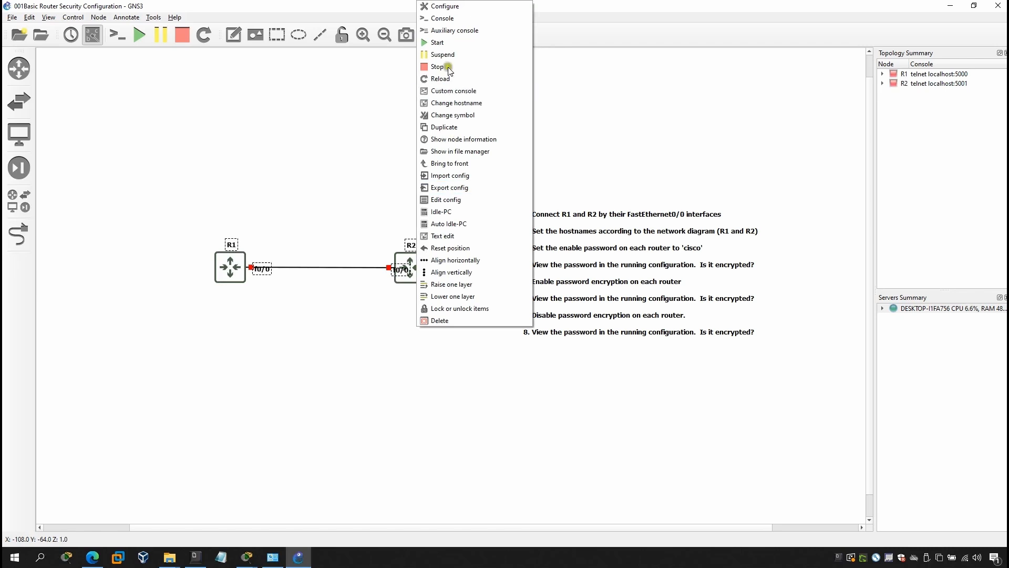
Open the GNS3 Preferences from the Edit menu
click(439, 41)
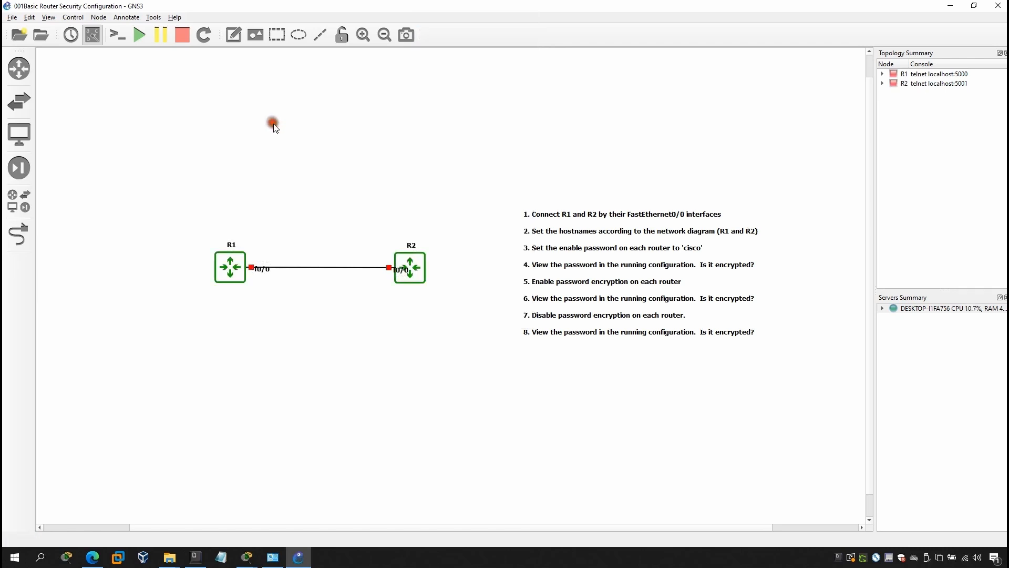
click(29, 17)
click(74, 72)
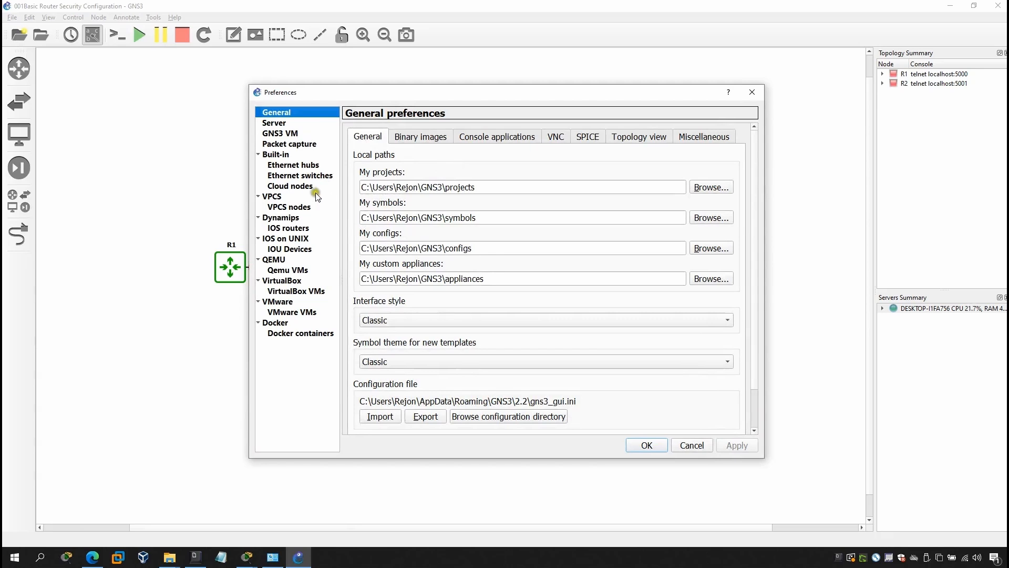
click(428, 135)
click(487, 136)
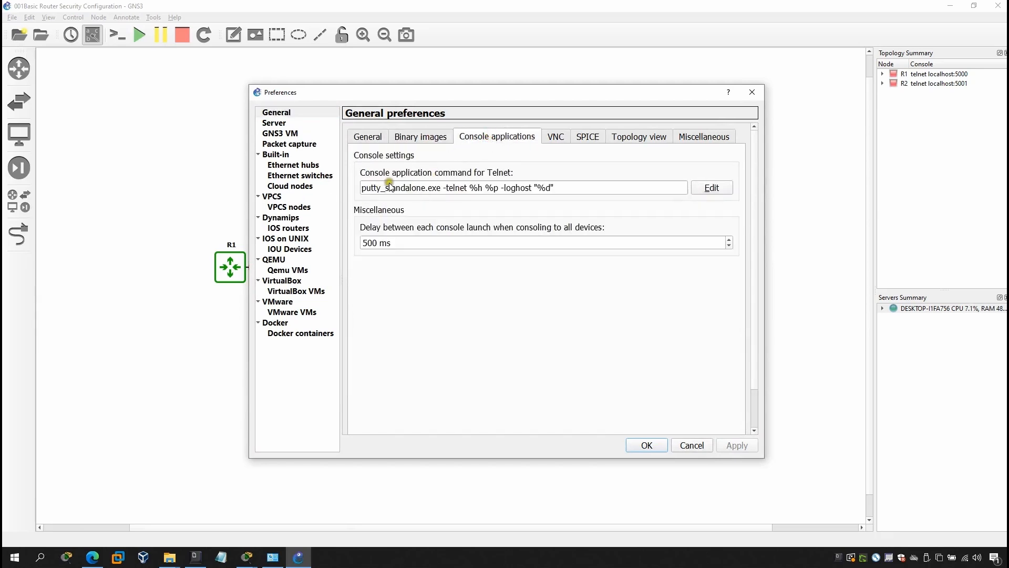
click(696, 189)
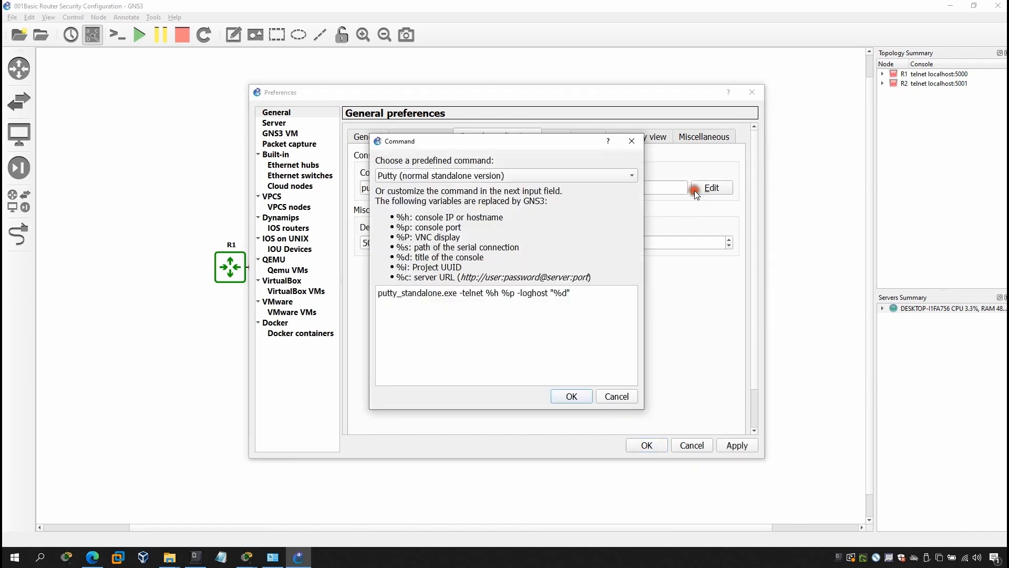
click(465, 175)
click(466, 175)
click(612, 396)
click(711, 188)
drag(602, 295, 383, 285)
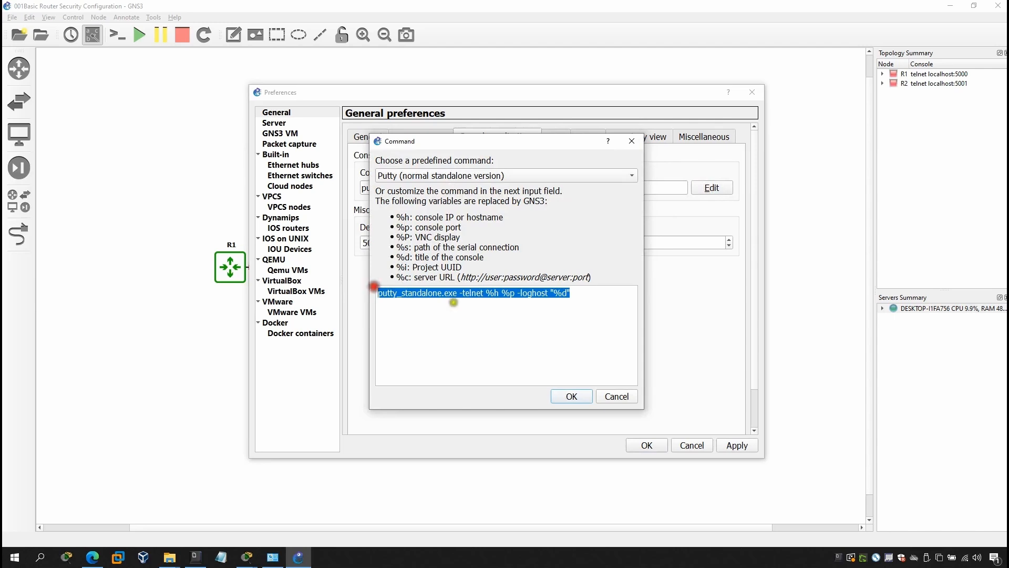
click(486, 308)
drag(594, 297, 375, 280)
click(571, 396)
click(692, 446)
click(511, 294)
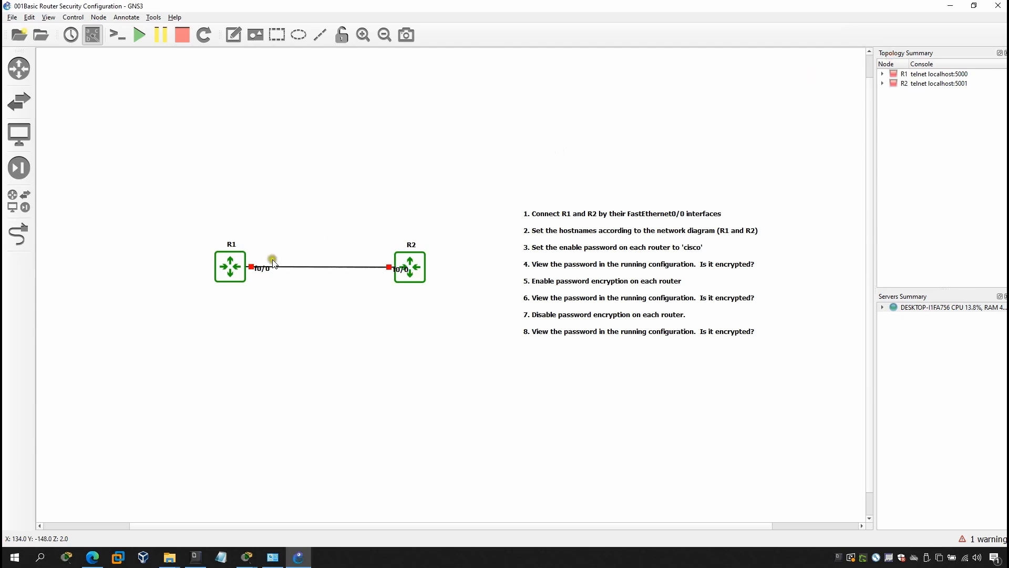
Start both R1 and R2 together
drag(200, 236, 462, 342)
right_click(420, 271)
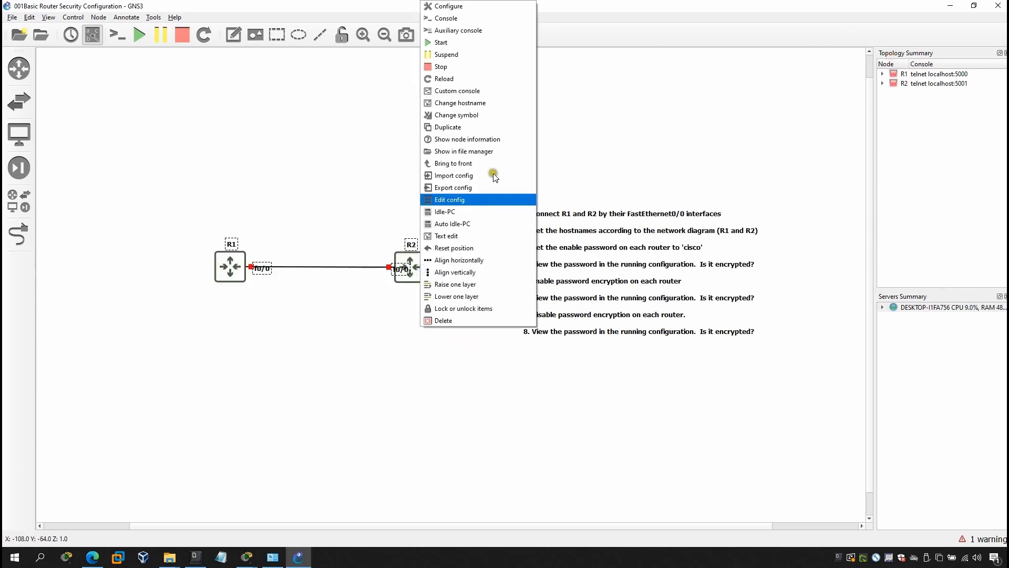
click(444, 42)
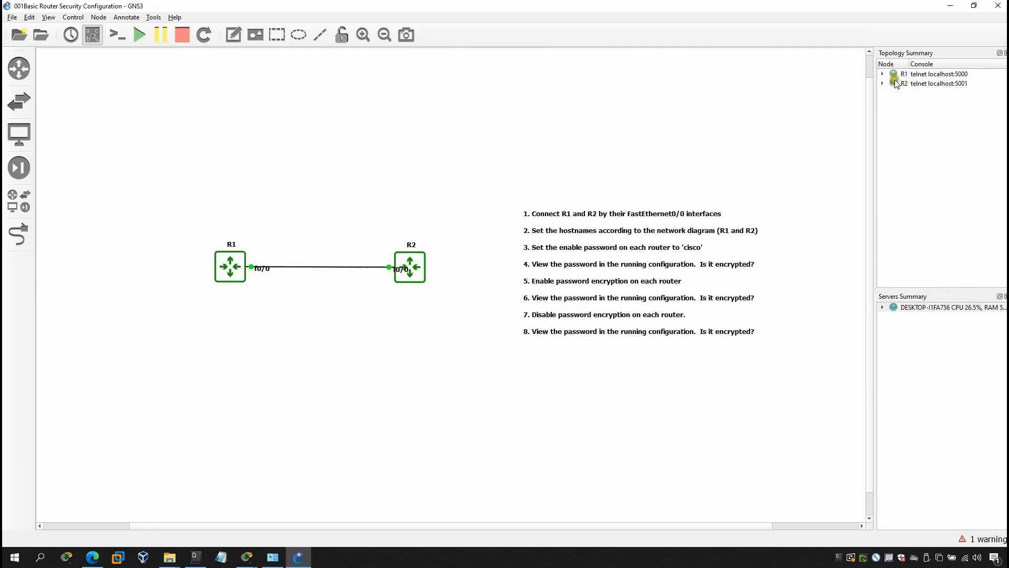
Expand R1 and R2 in Topology Summary and resize the node column to show console addresses
click(881, 74)
click(882, 91)
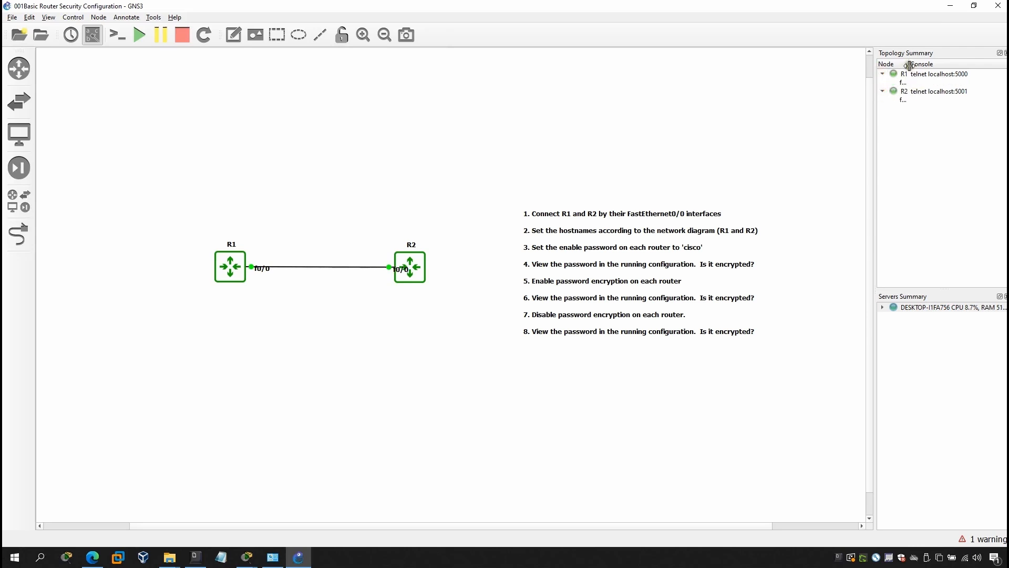
drag(910, 65, 955, 72)
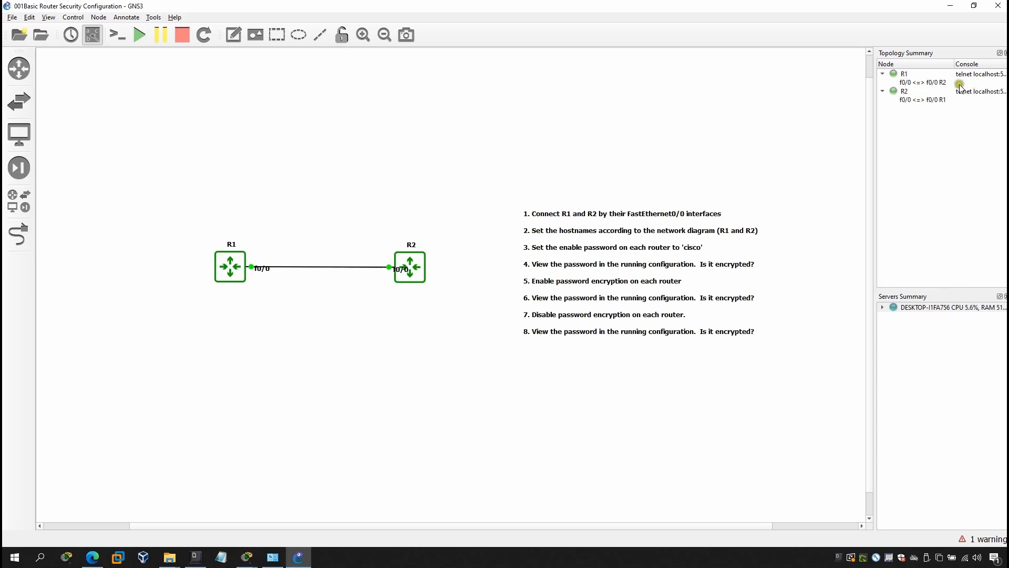
drag(954, 64, 926, 64)
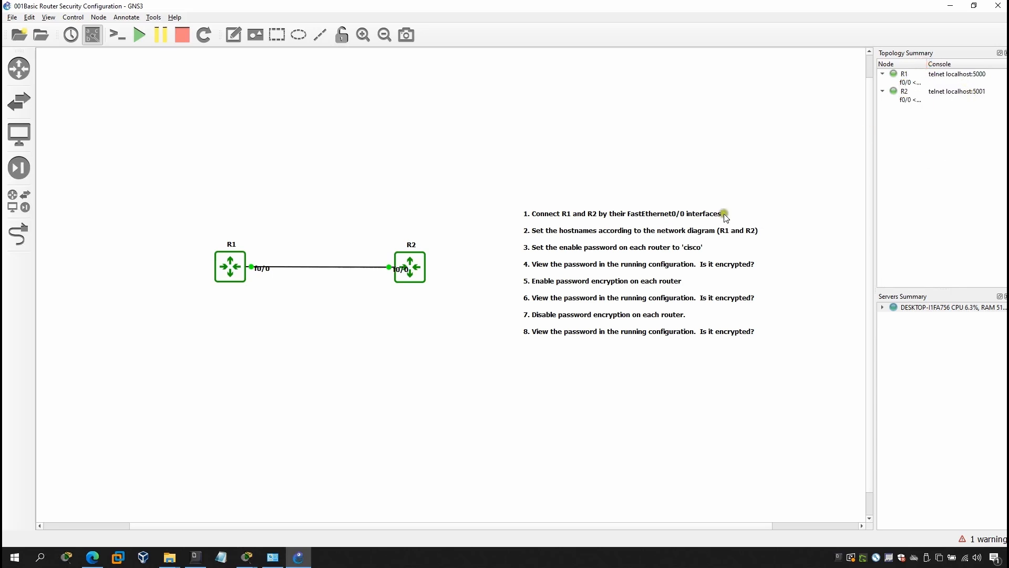
Select R1 and the instruction note on the canvas, ending on R1's context menu
click(291, 171)
click(229, 267)
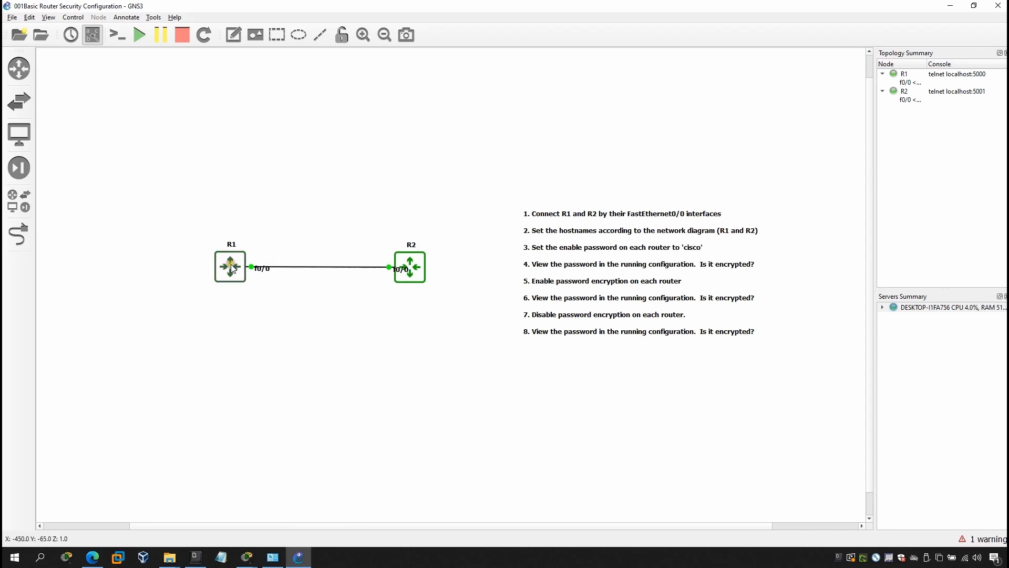
click(526, 216)
right_click(221, 261)
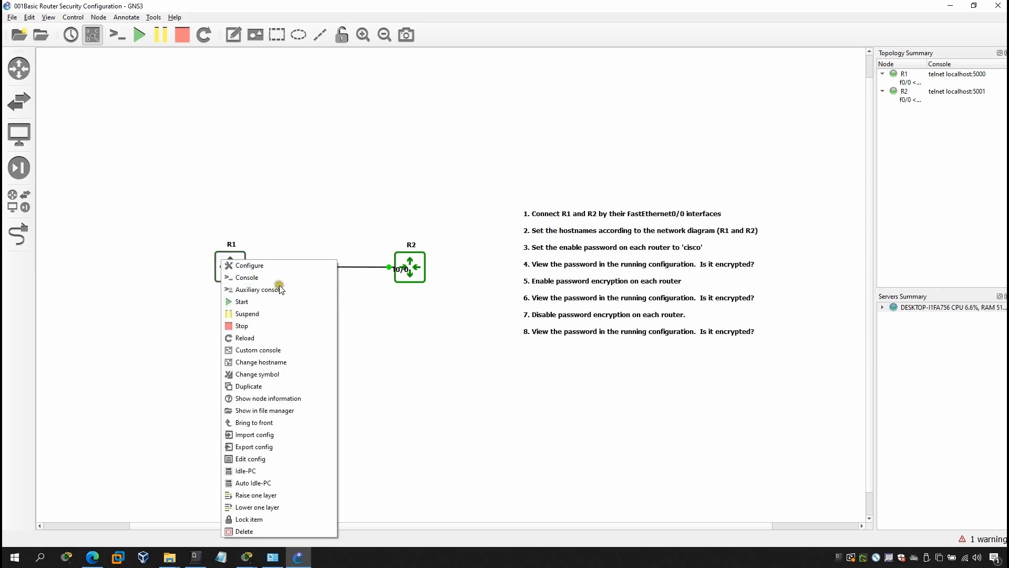
Open R1's console, wake it with Enter and move the window nearer the canvas centre
click(249, 278)
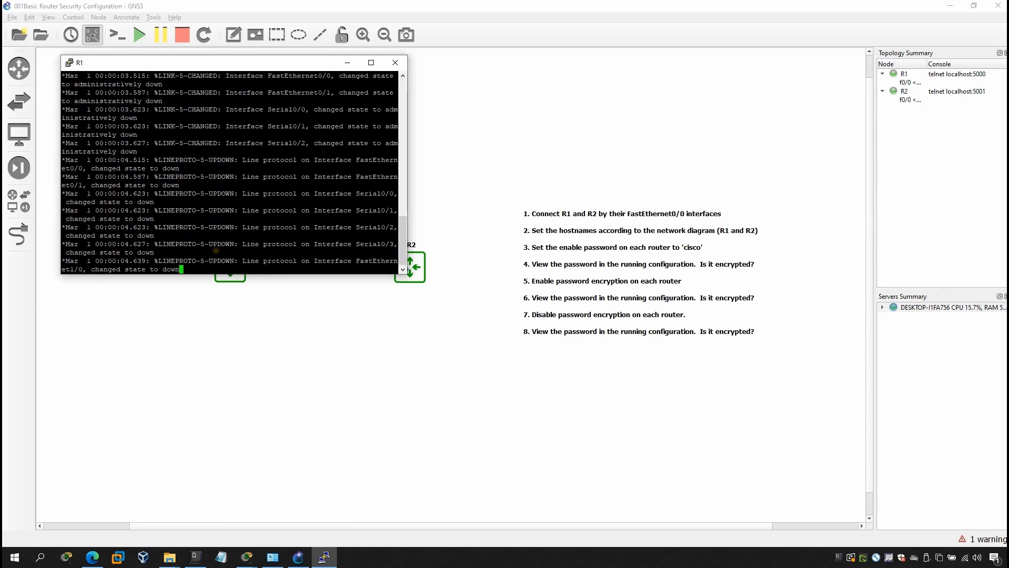
key(Return)
key(Return)
key(Return)
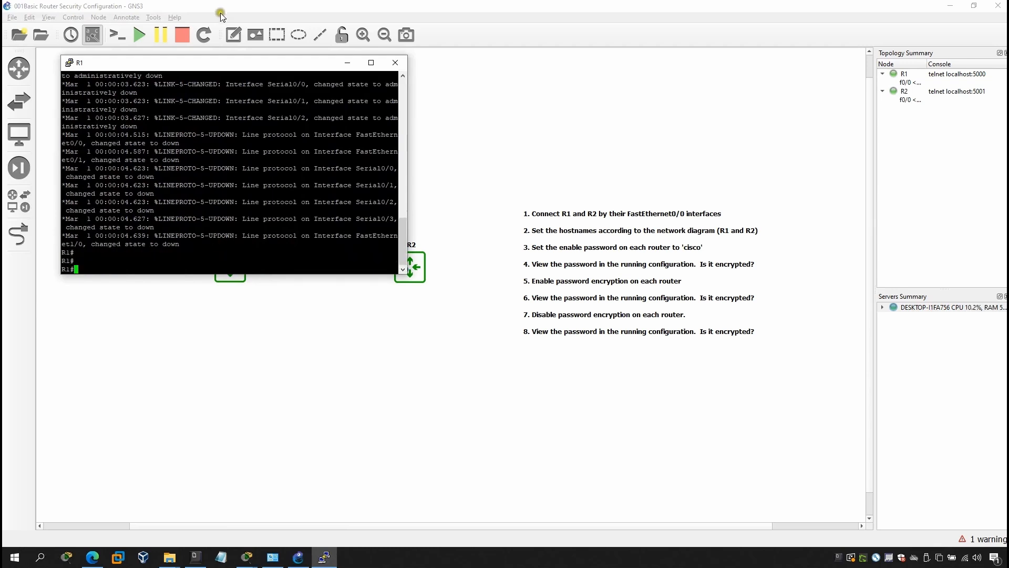
drag(215, 67, 301, 128)
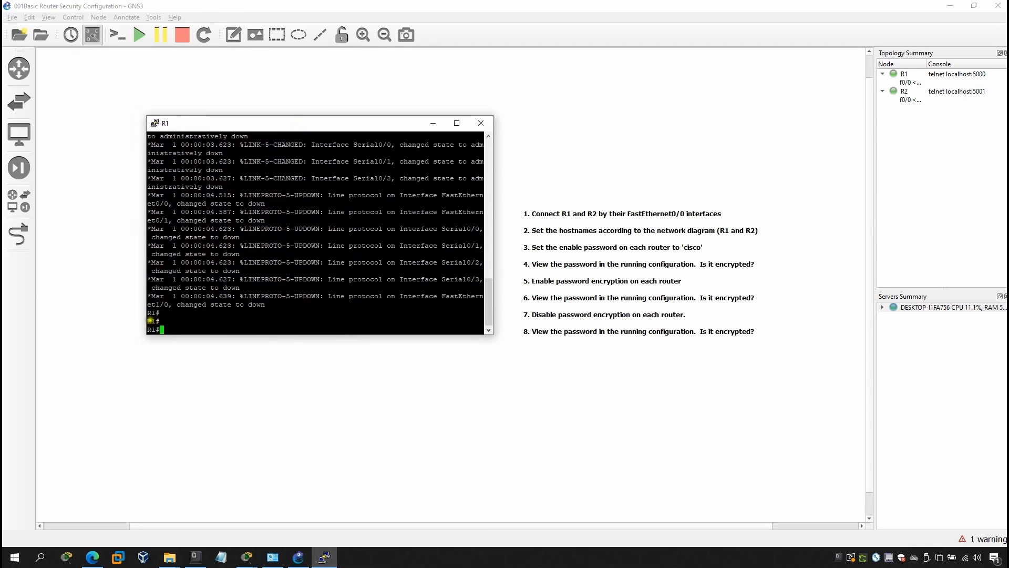
click(188, 328)
drag(148, 330, 158, 329)
click(175, 330)
Enter 'configure terminal' and set 'hostname R1' using Tab completion
text(con)
key(Tab)
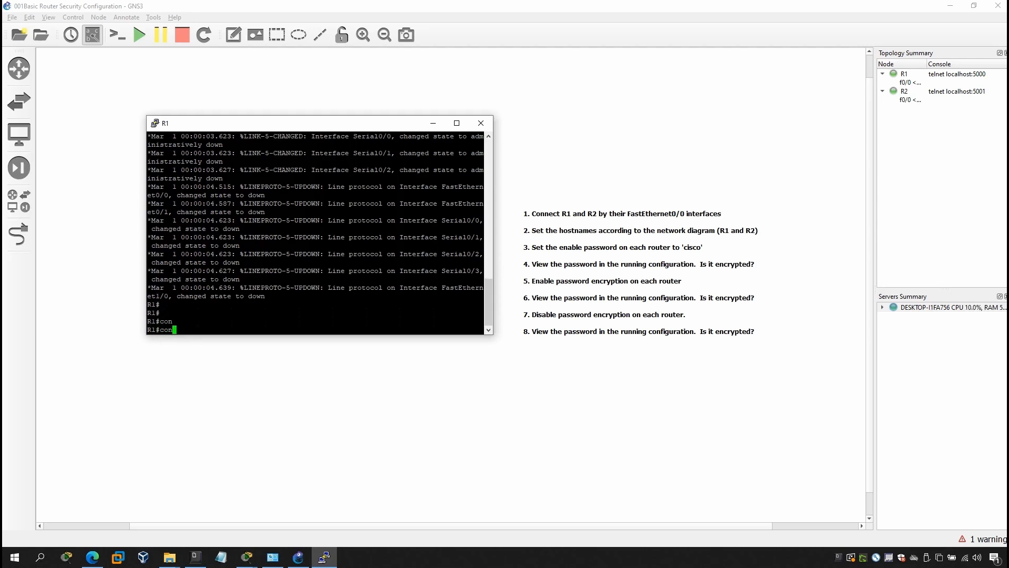
text(fi)
key(Tab)
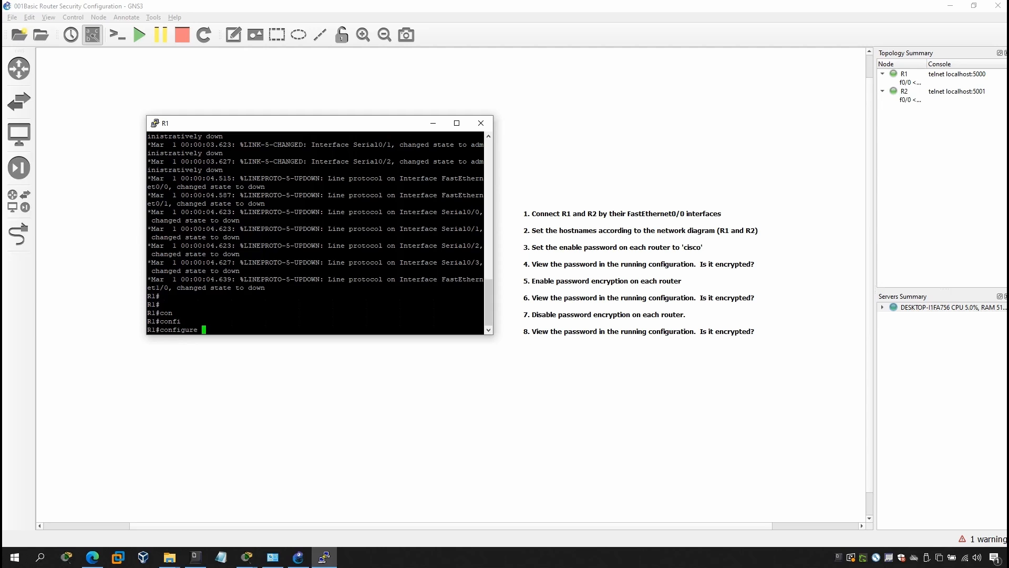
text(t)
key(Tab)
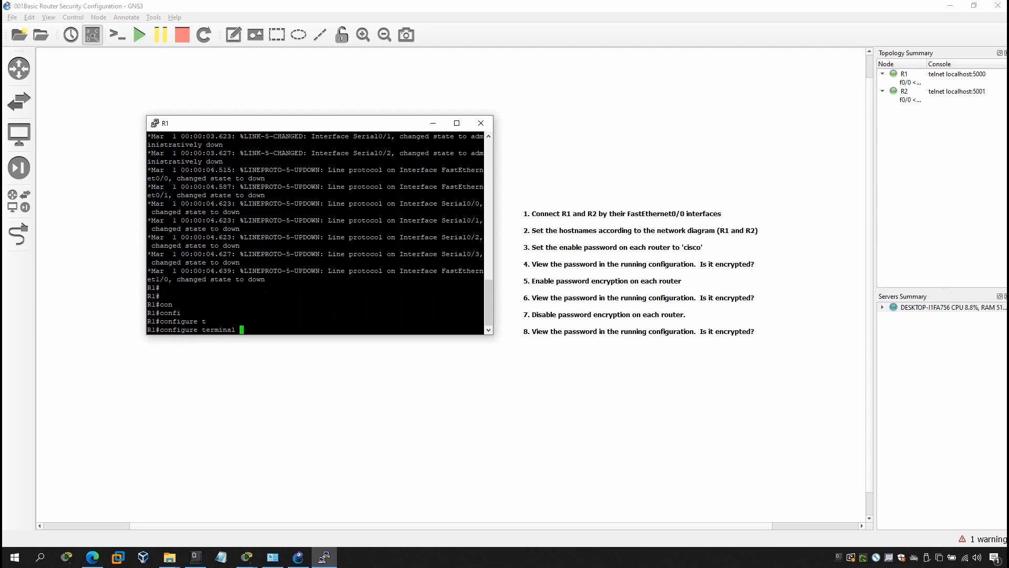
key(Return)
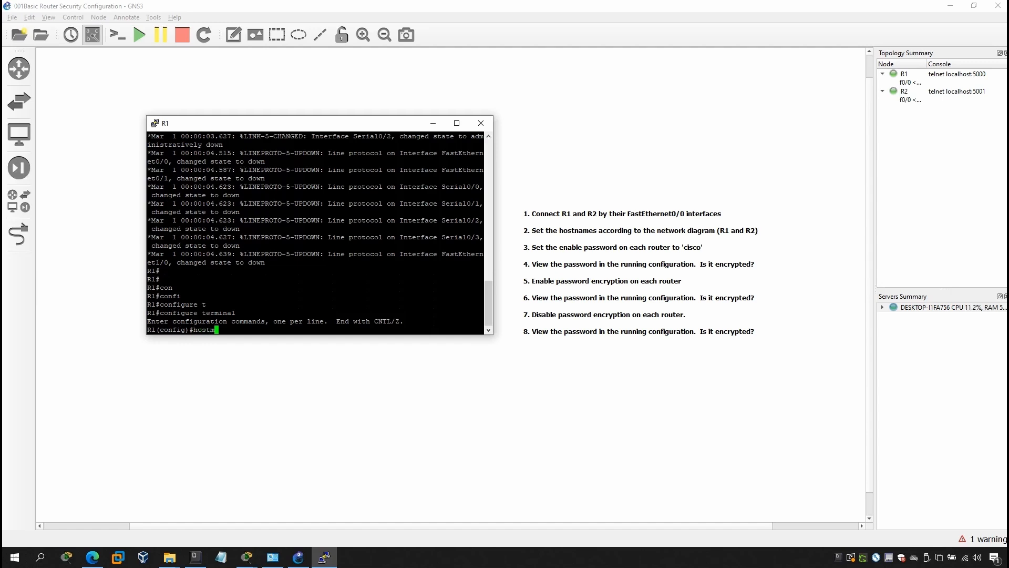
text(na)
key(Tab)
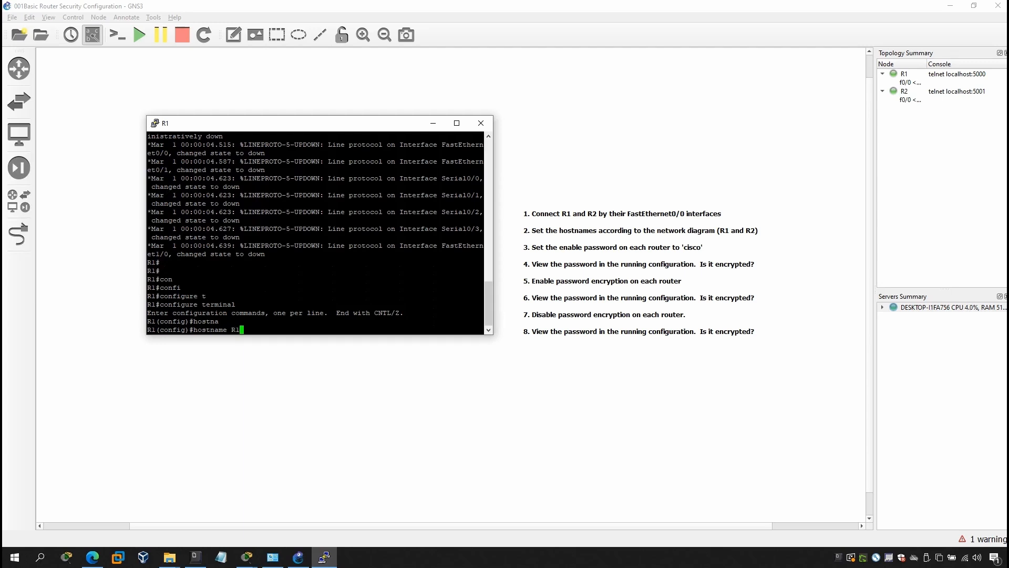
key(Return)
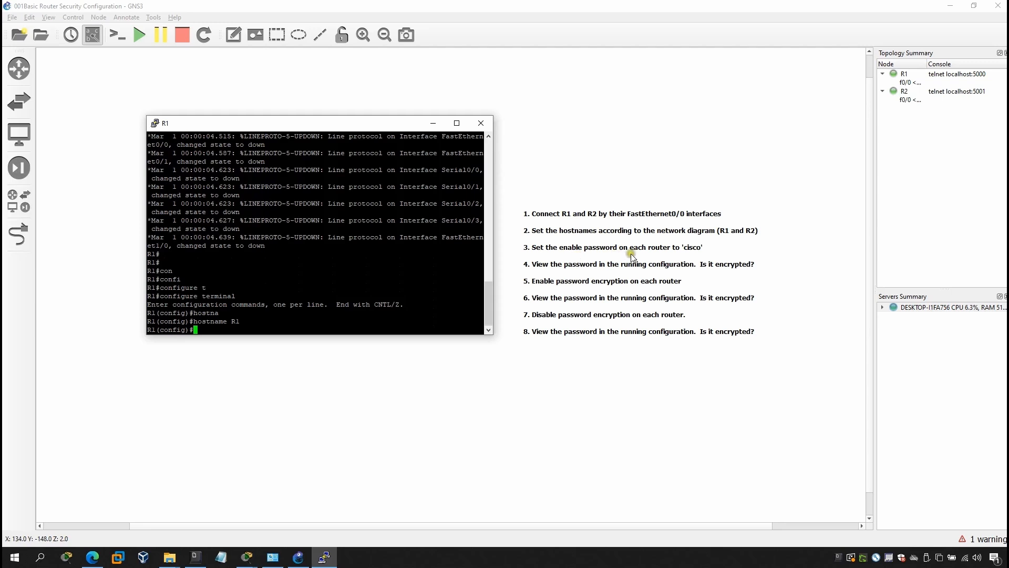
Set R1's enable password with 'enable password', then 'exit' configuration mode
click(272, 314)
text(enabl)
key(Tab)
text(pas)
key(Tab)
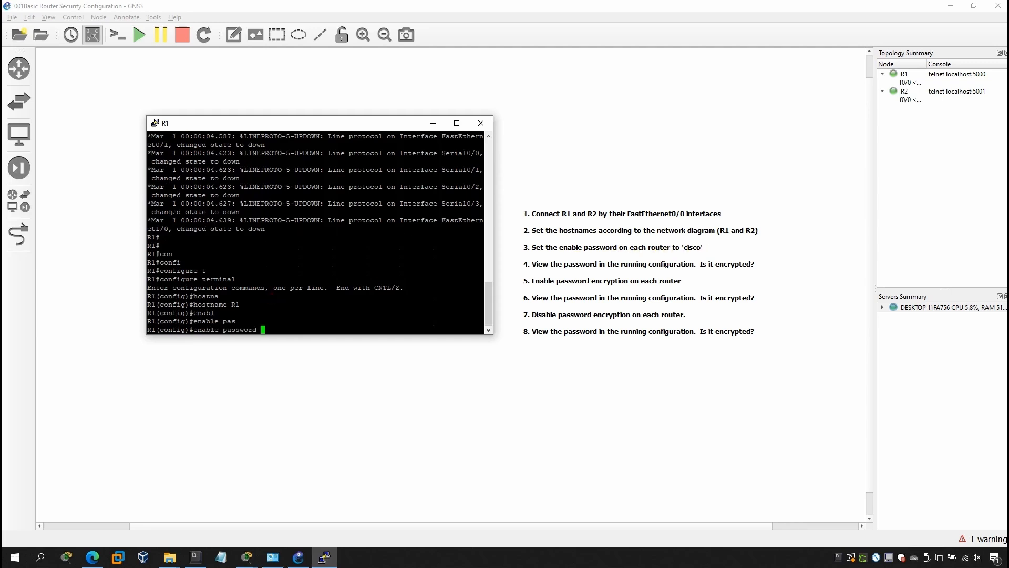
text(cisco)
key(Return)
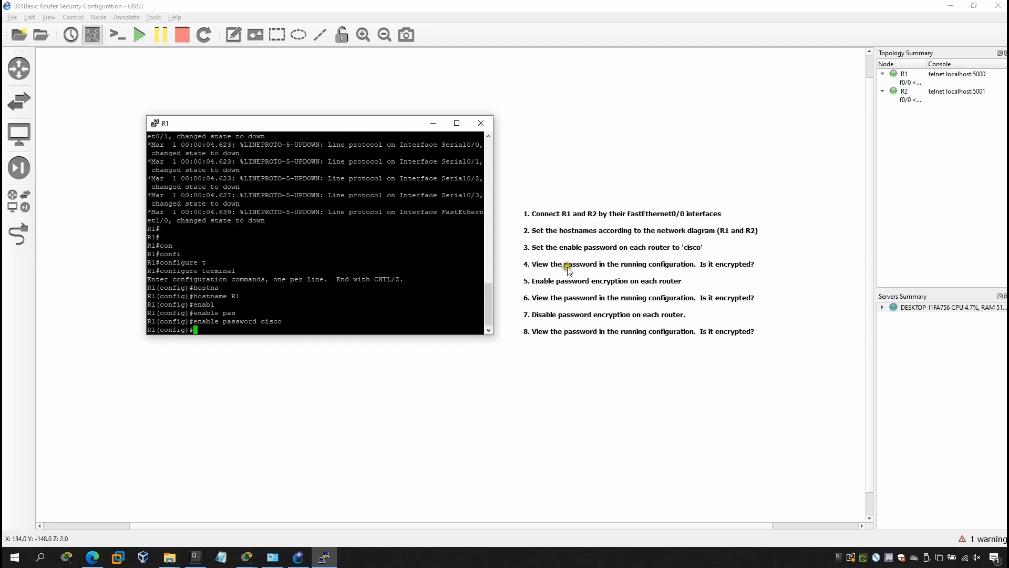
click(360, 318)
text(exit)
key(Return)
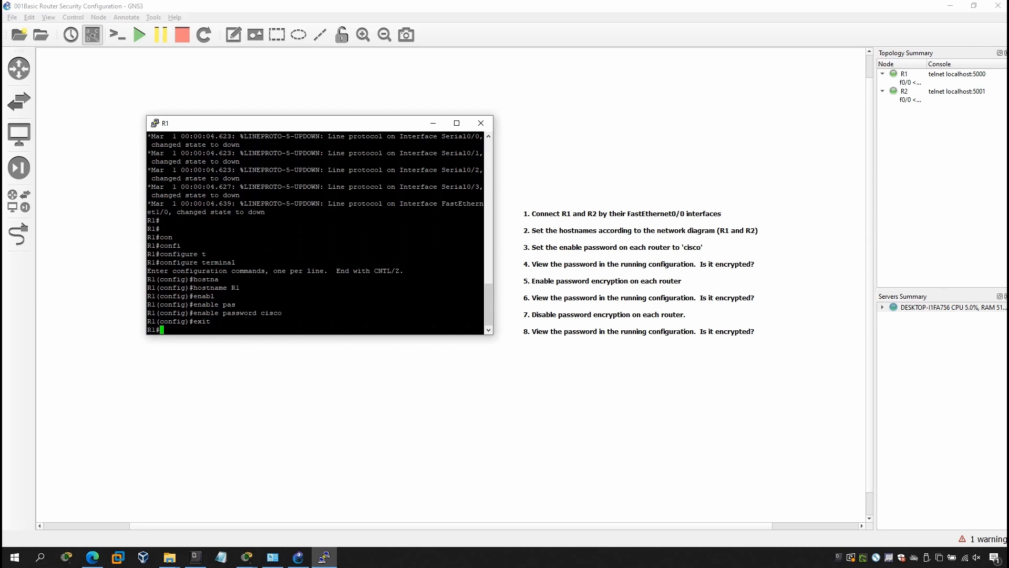
Run show running-config in the R1 console
text(sho)
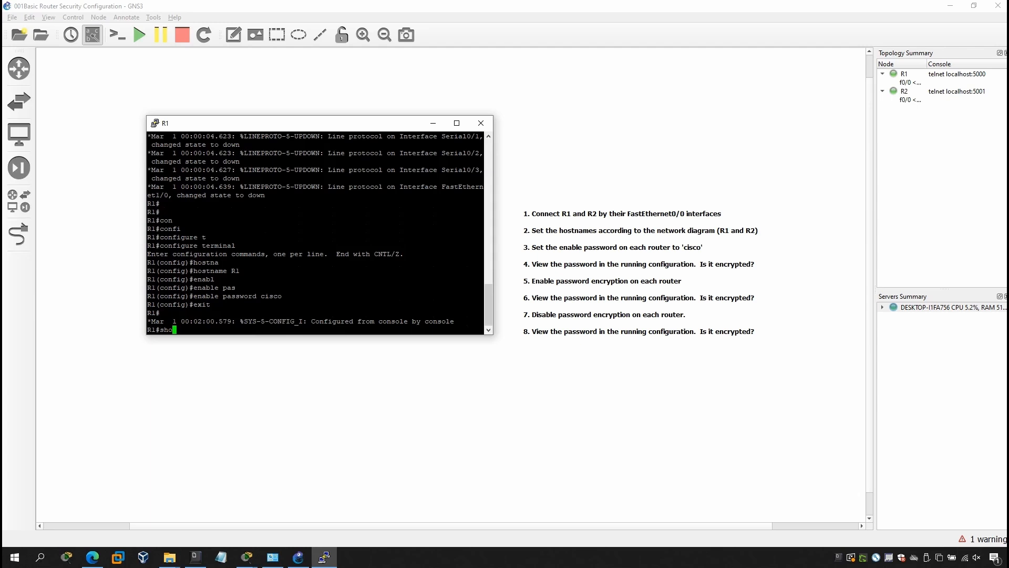
text(w)
key(Tab)
text(run)
key(Tab)
text(c)
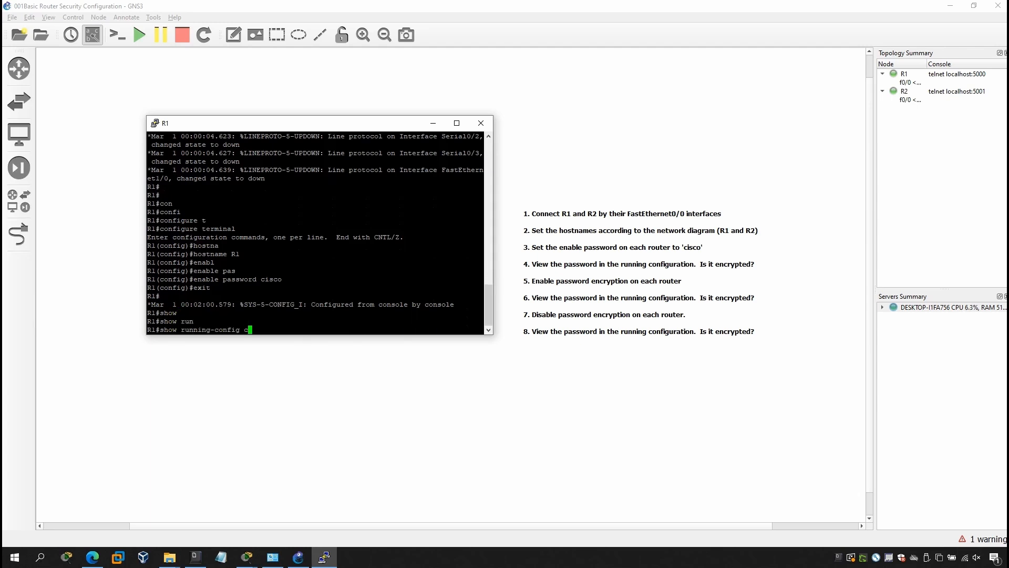
key(BackSpace)
key(Return)
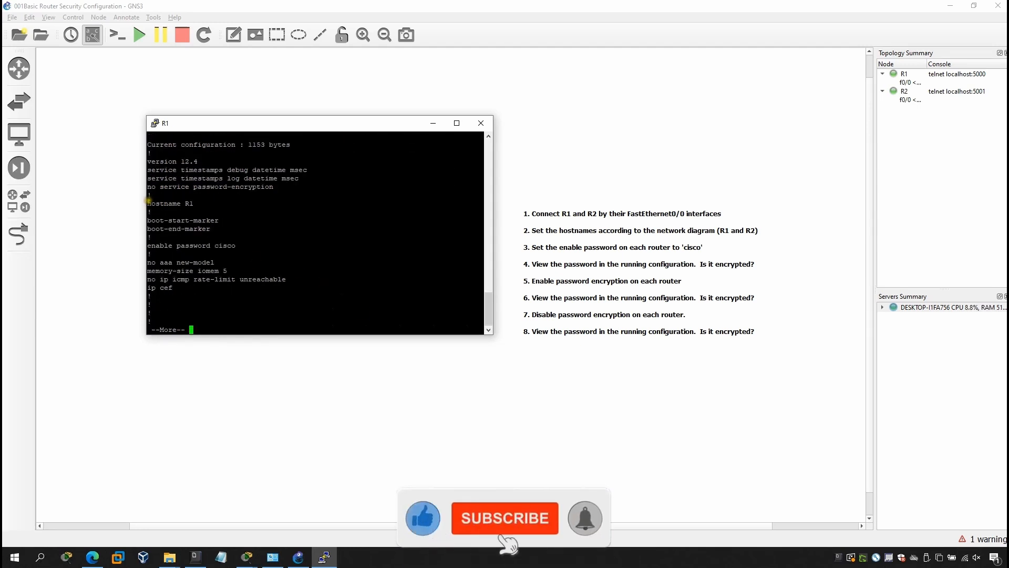
Highlight the hostname R1 and plain-text enable password lines, then quit the --More-- pager
drag(149, 203, 193, 202)
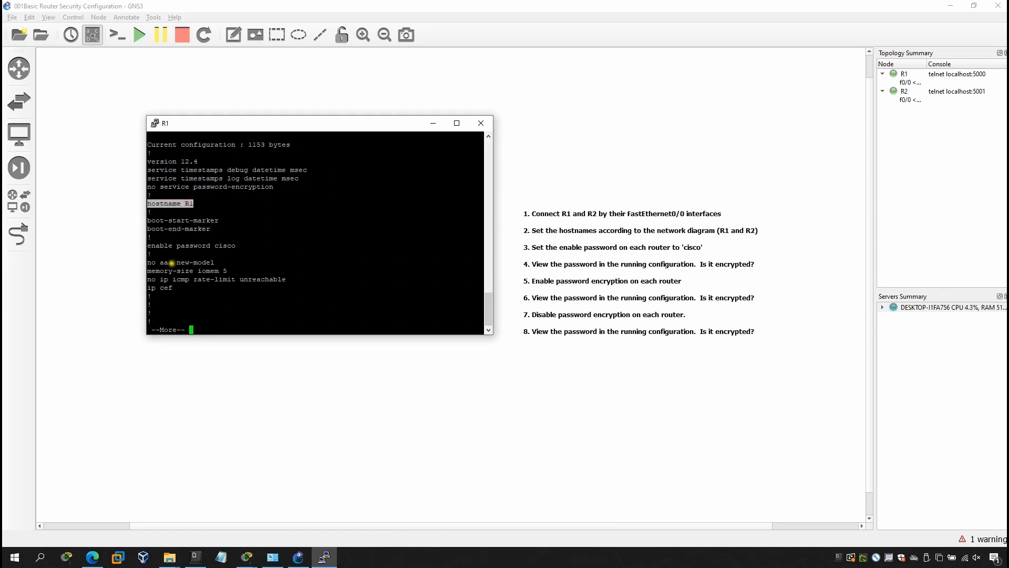
drag(149, 246, 241, 246)
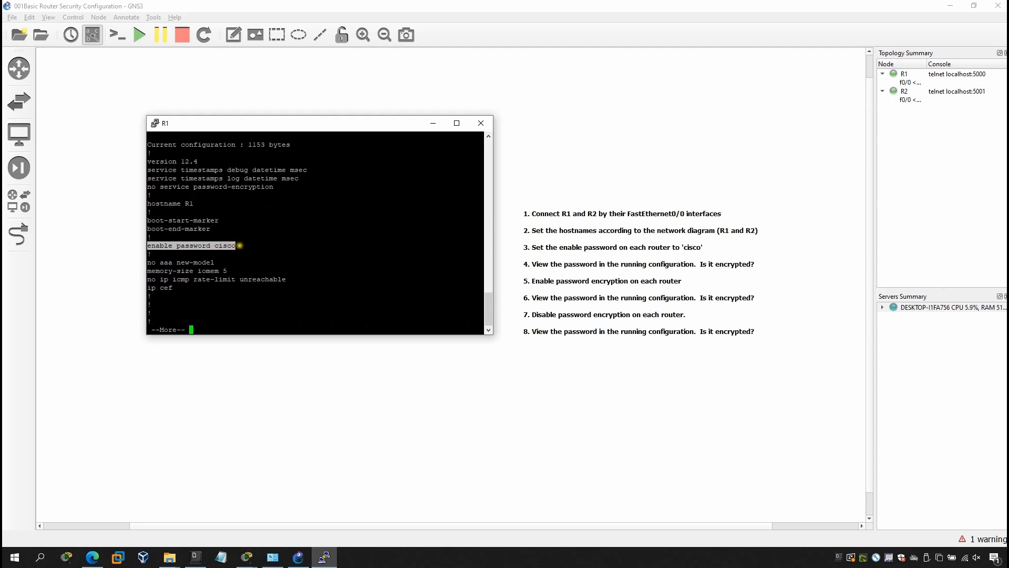
click(239, 246)
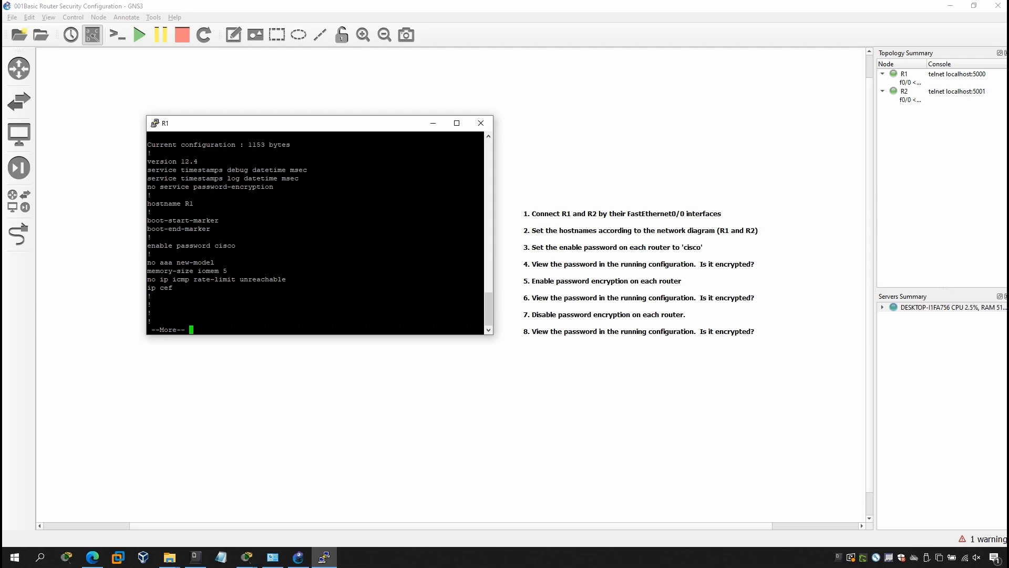
key(q)
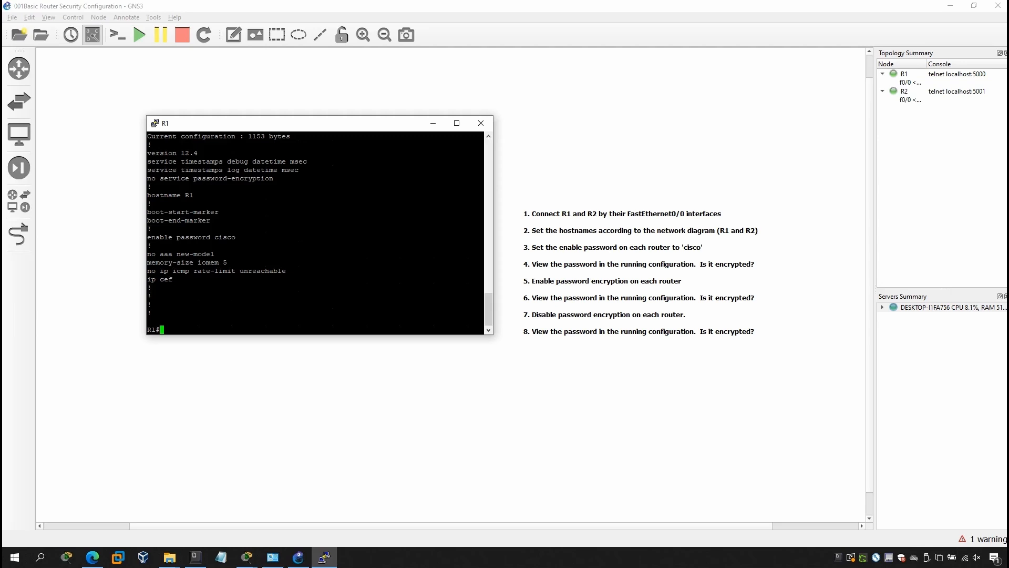
Enter global configuration mode on R1 with configure terminal
text(conf)
key(Tab)
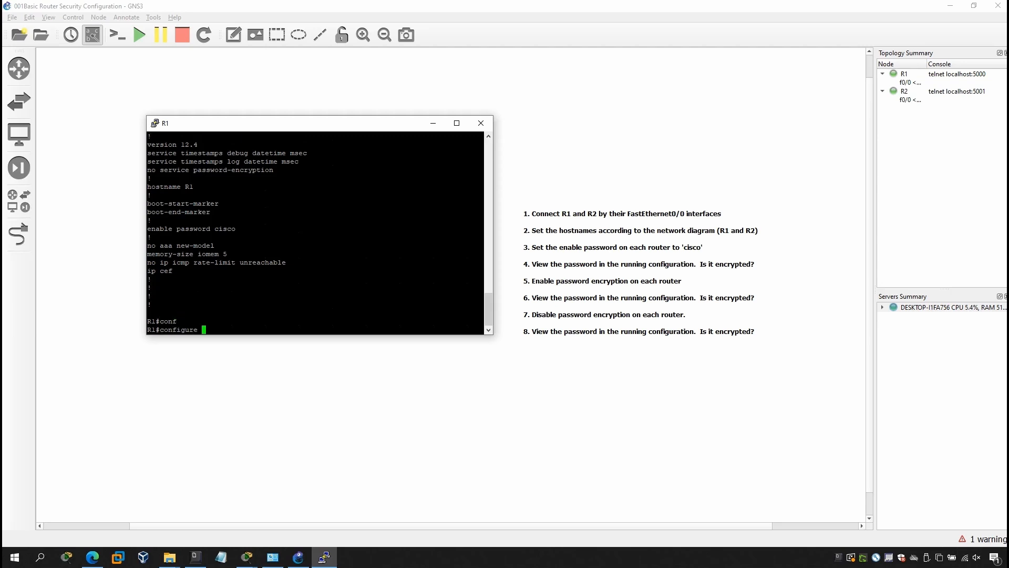
text(t)
key(Tab)
key(Return)
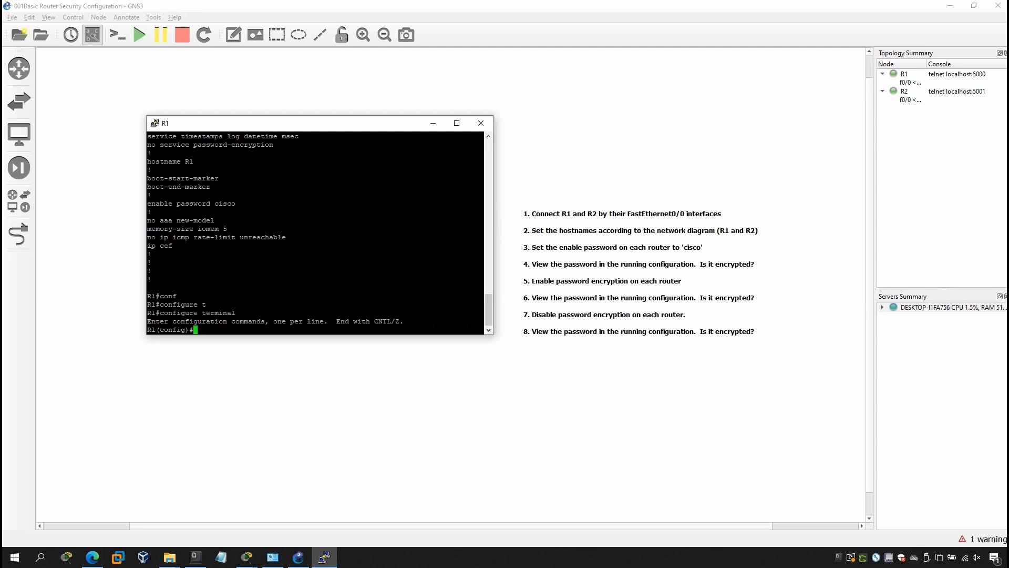
Enable service password-encryption, then exit back to privileged mode
text(serv)
key(Tab)
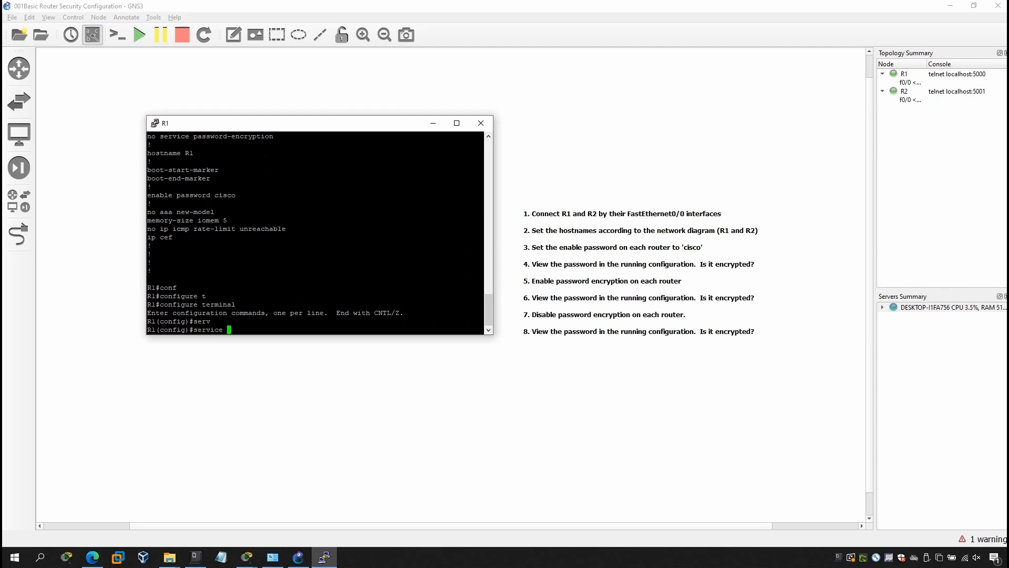
text(pa)
key(Tab)
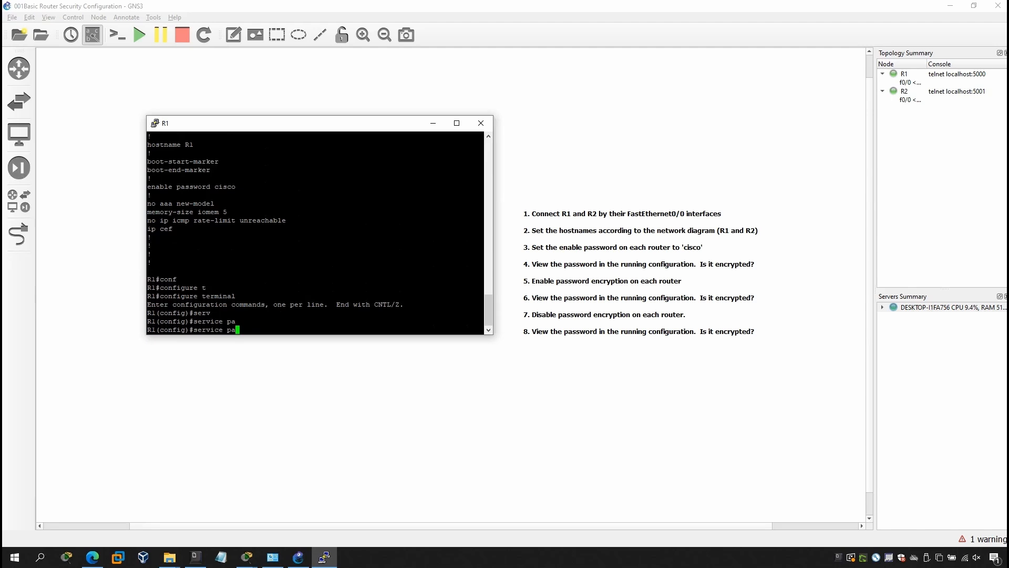
text(as)
key(Tab)
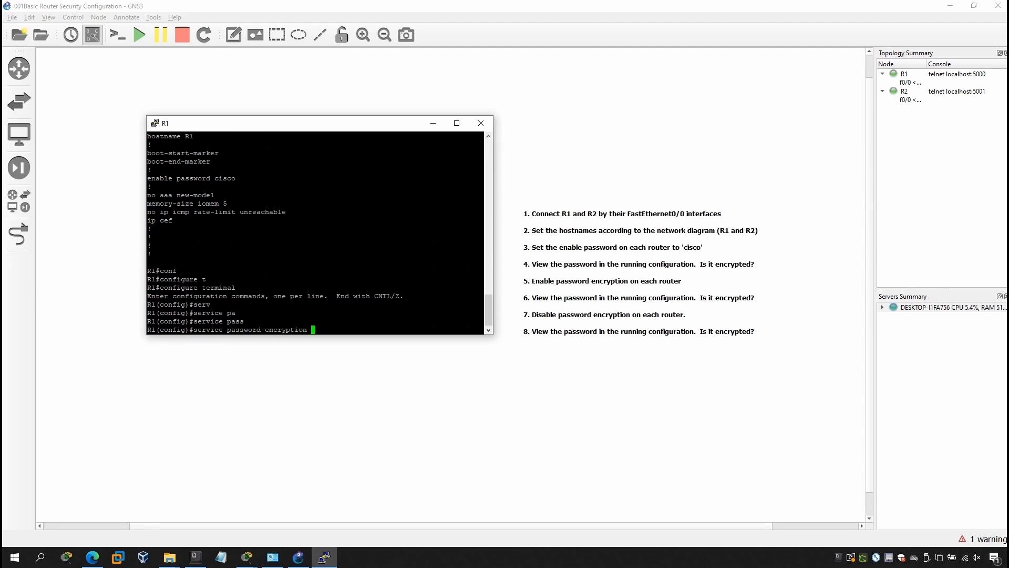
key(Return)
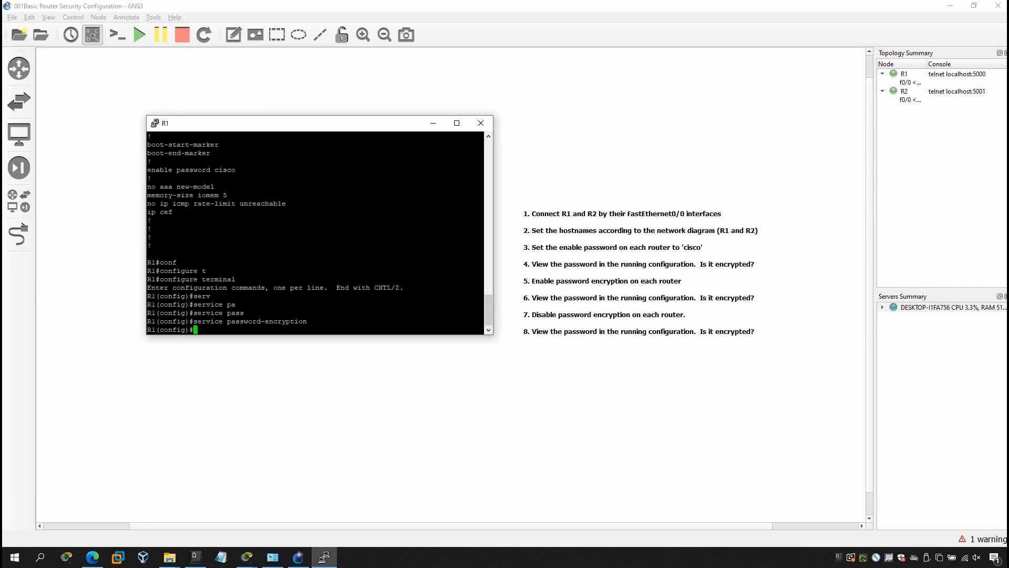
text(exit)
key(Return)
Run show running-config on R1 and highlight the encrypted enable password line
text(show running-config)
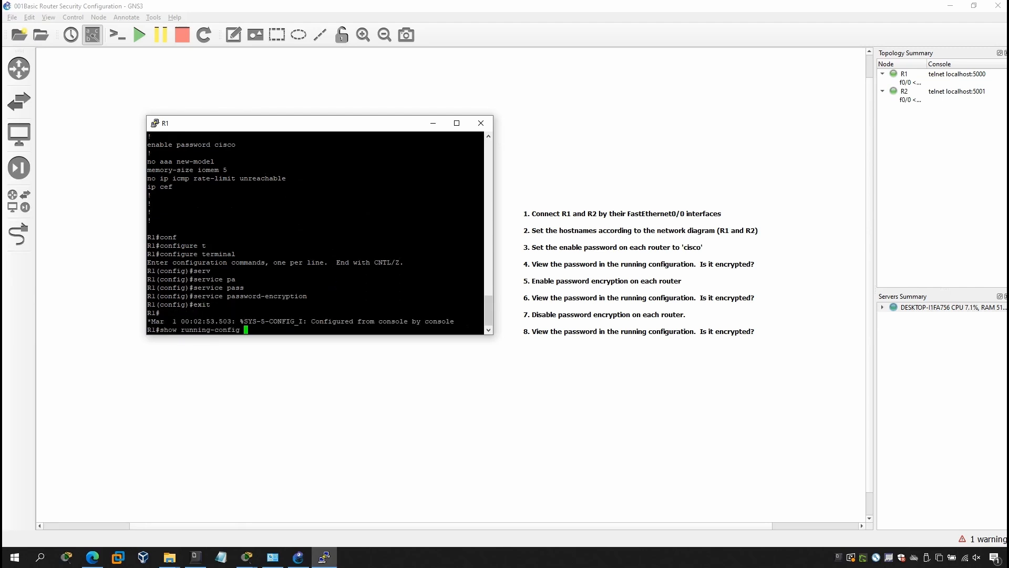
key(Return)
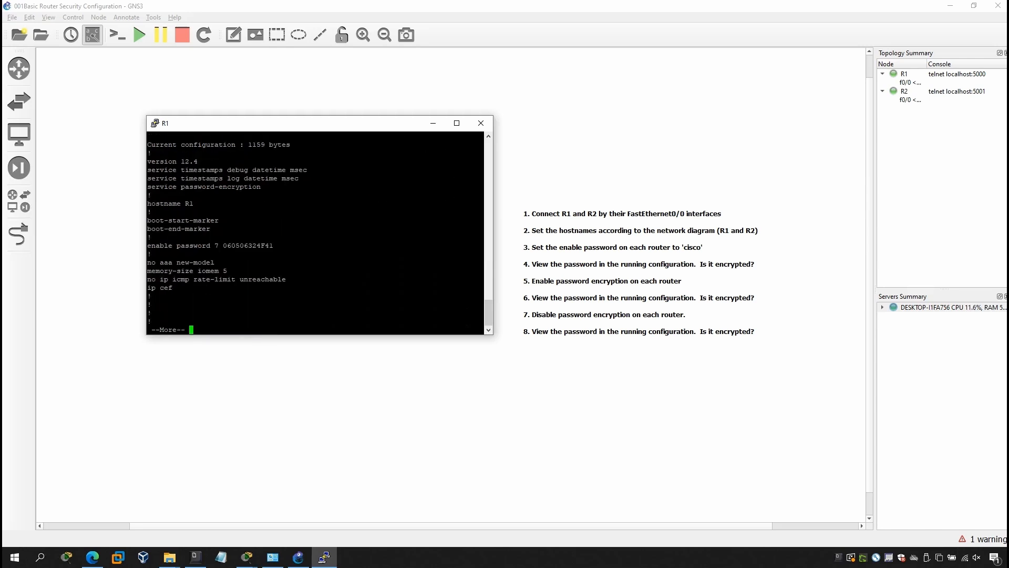
drag(147, 245, 273, 246)
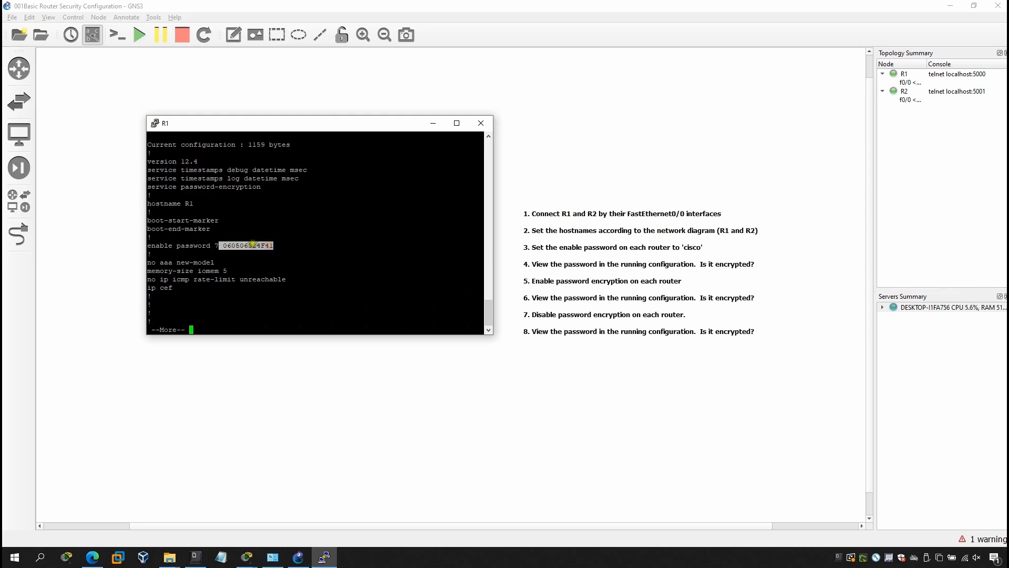
click(253, 245)
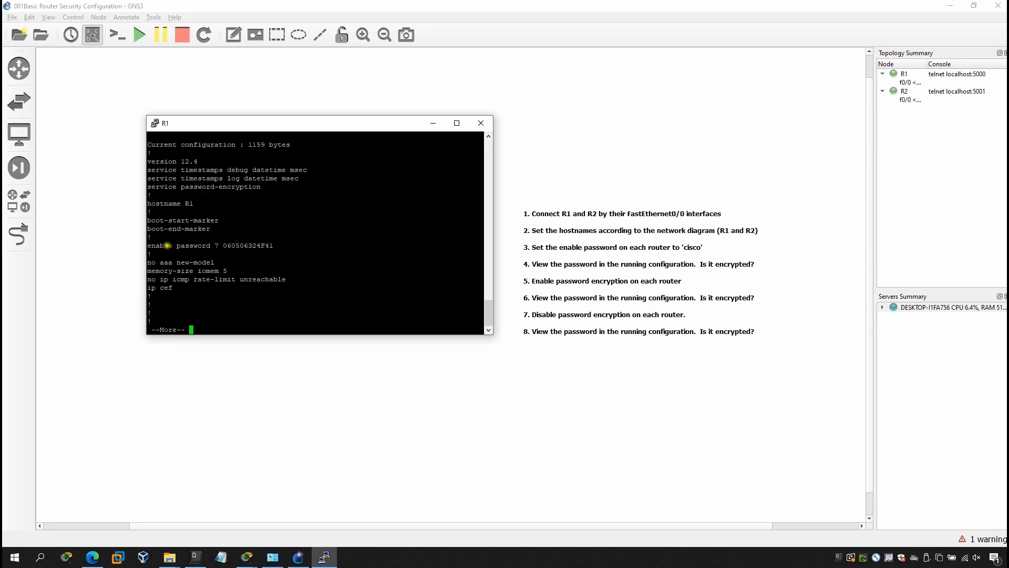
Select the type 7 password hash, then quit the --More-- pager
double_click(236, 245)
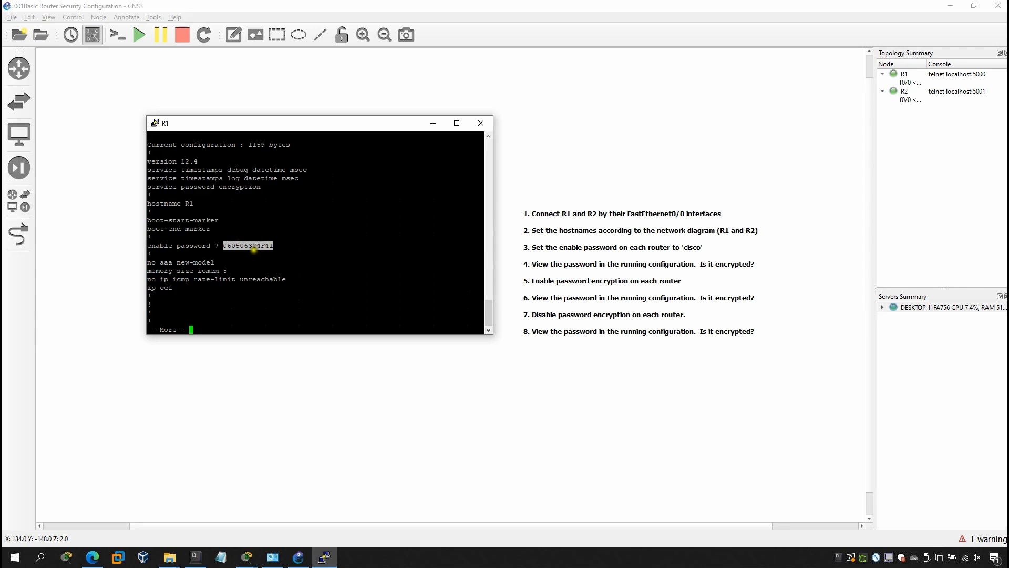
click(253, 249)
double_click(240, 246)
click(258, 281)
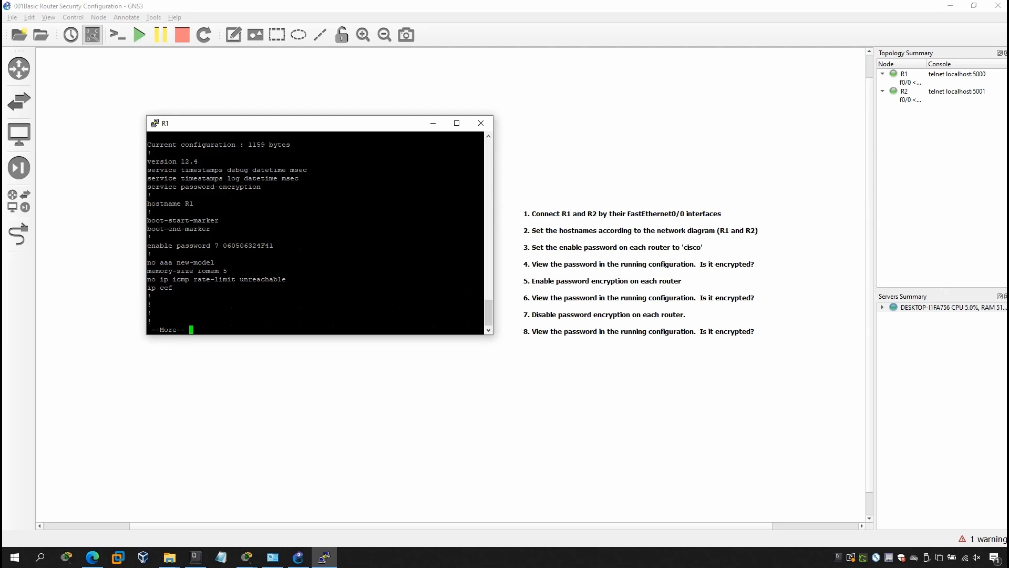
key(q)
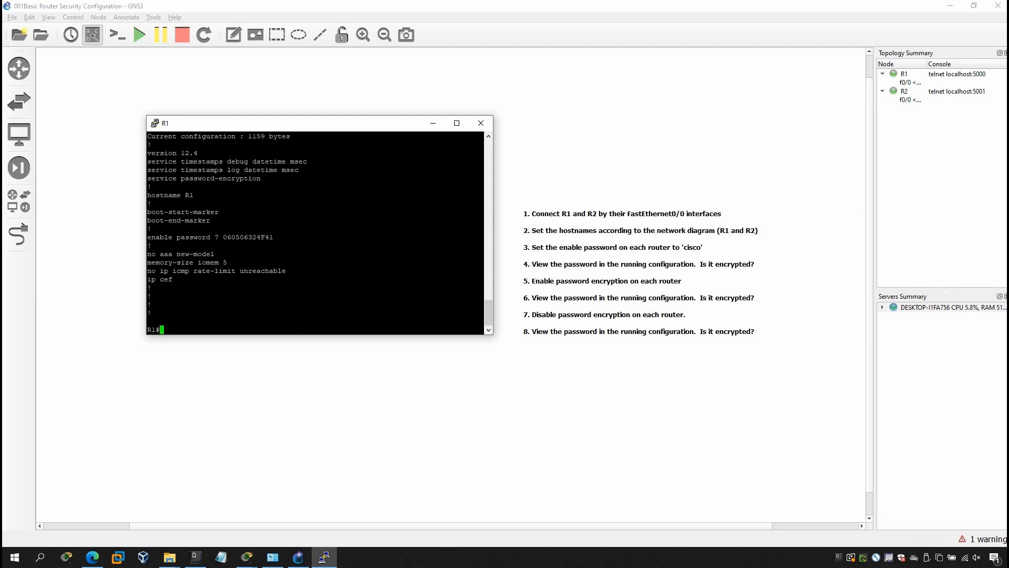
Enter global configuration mode on R1 with configure terminal
text(conf)
key(Tab)
text(t)
key(Tab)
key(Return)
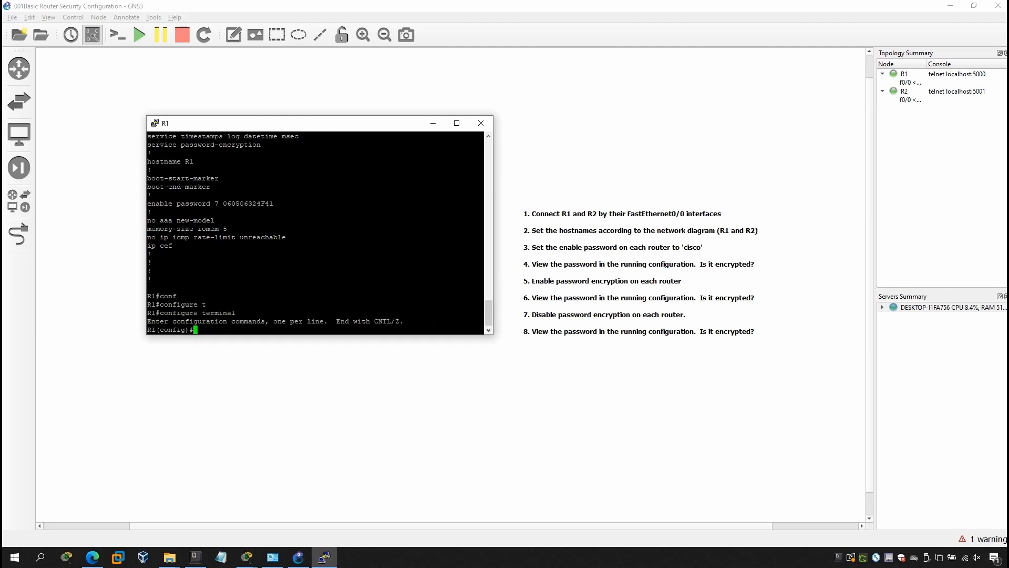
Apply no service password-encryption, then exit configuration mode
text(no se)
key(Tab)
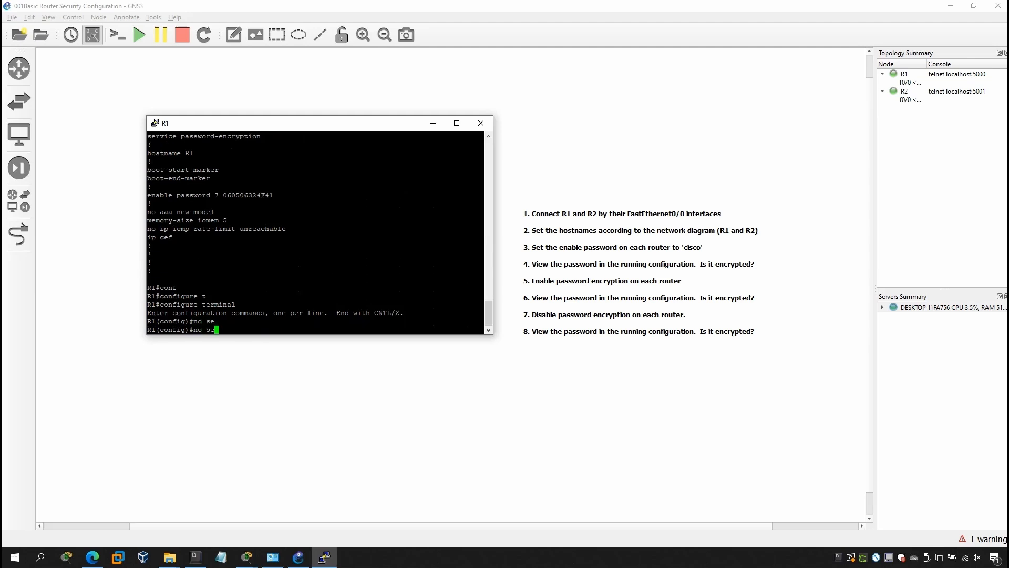
text(r)
key(Tab)
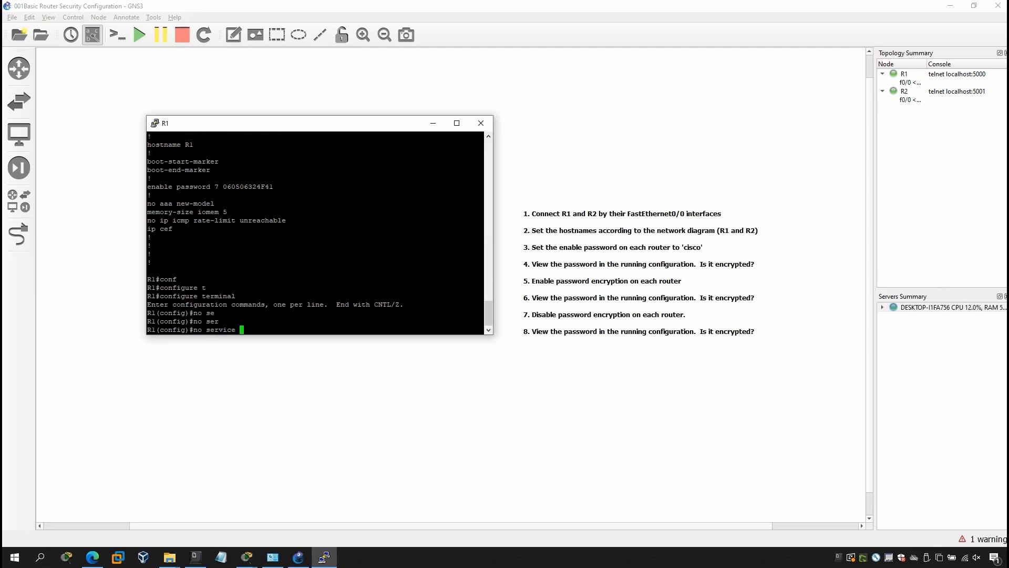
text(pas)
key(Tab)
key(Return)
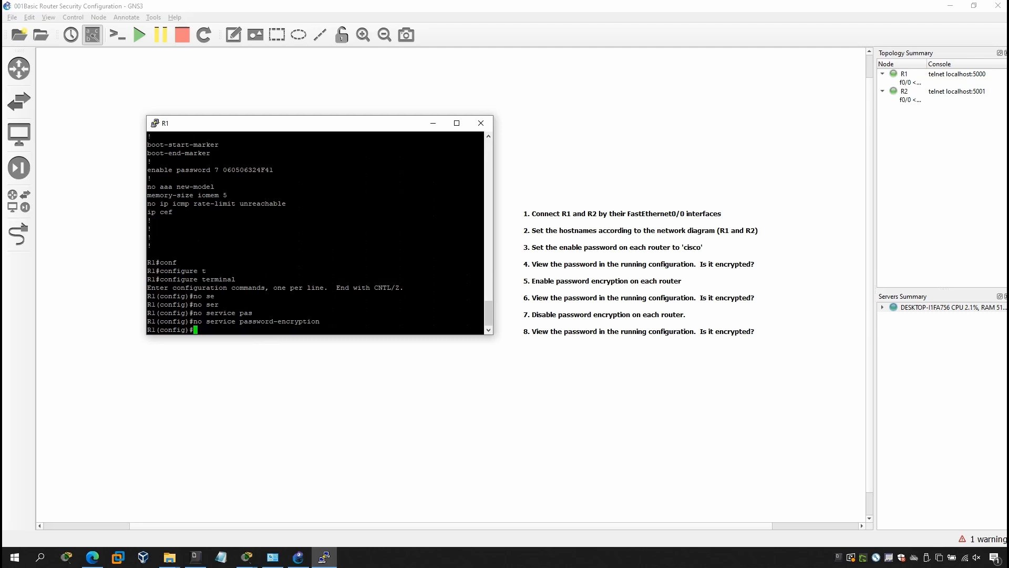
text(exit)
key(Return)
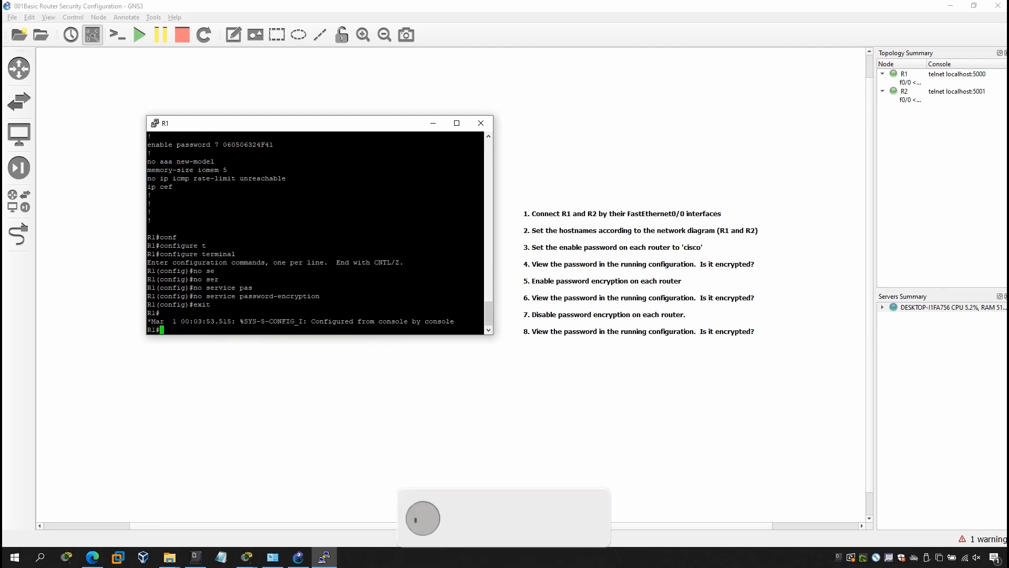
Display R1's running configuration with show running-config
text(sho)
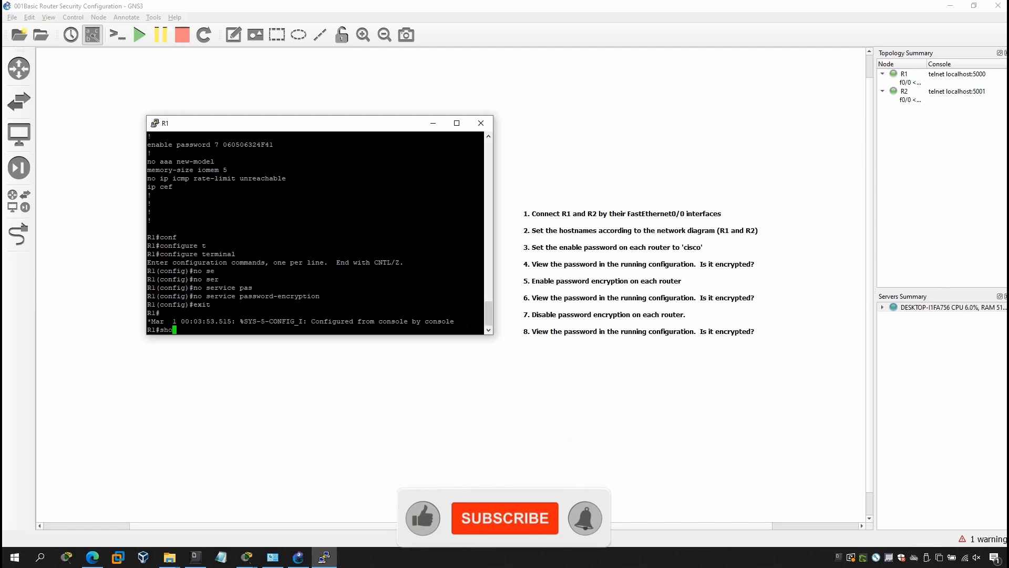
text(w ru)
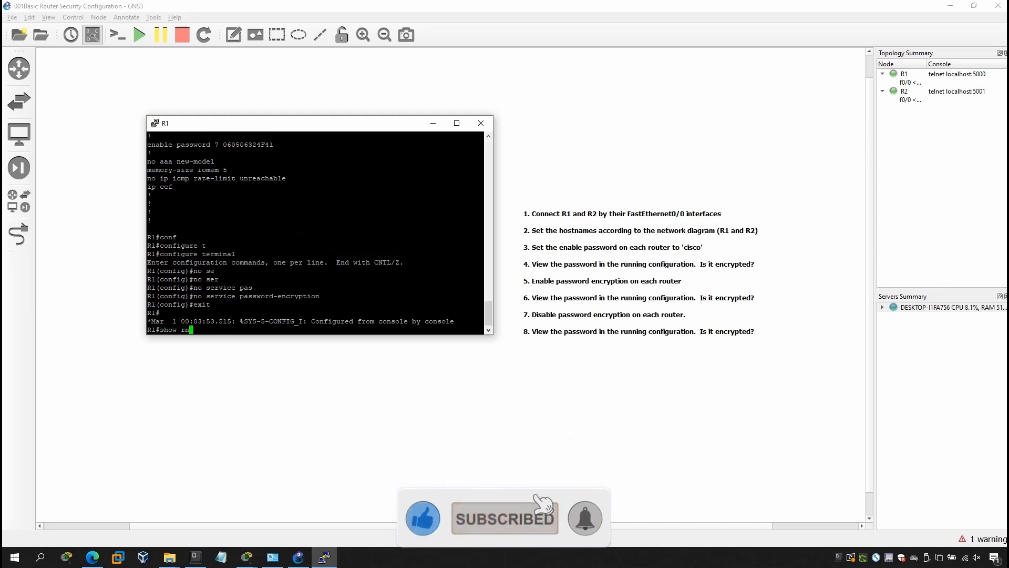
key(Tab)
text(nn)
key(Tab)
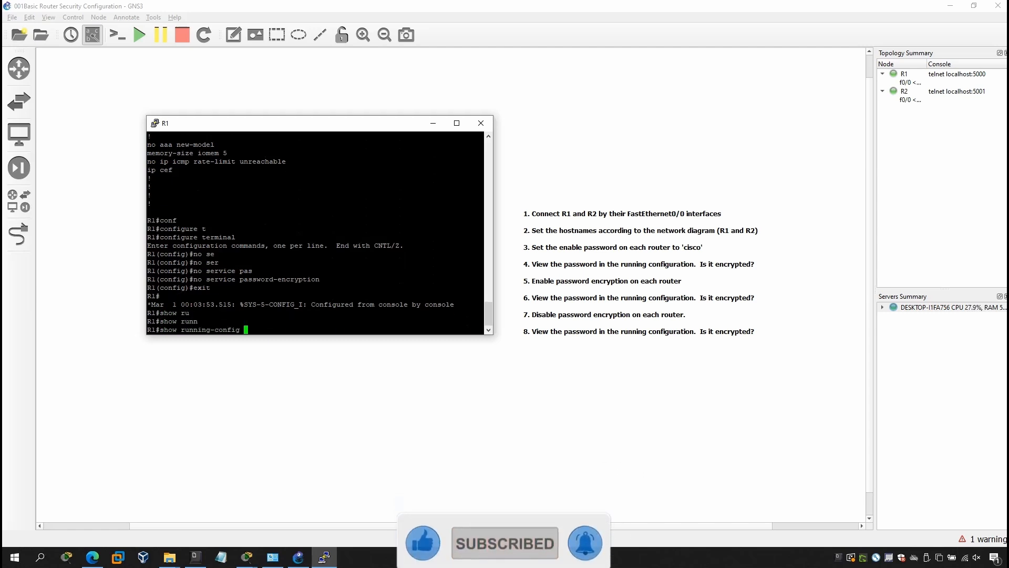
key(Return)
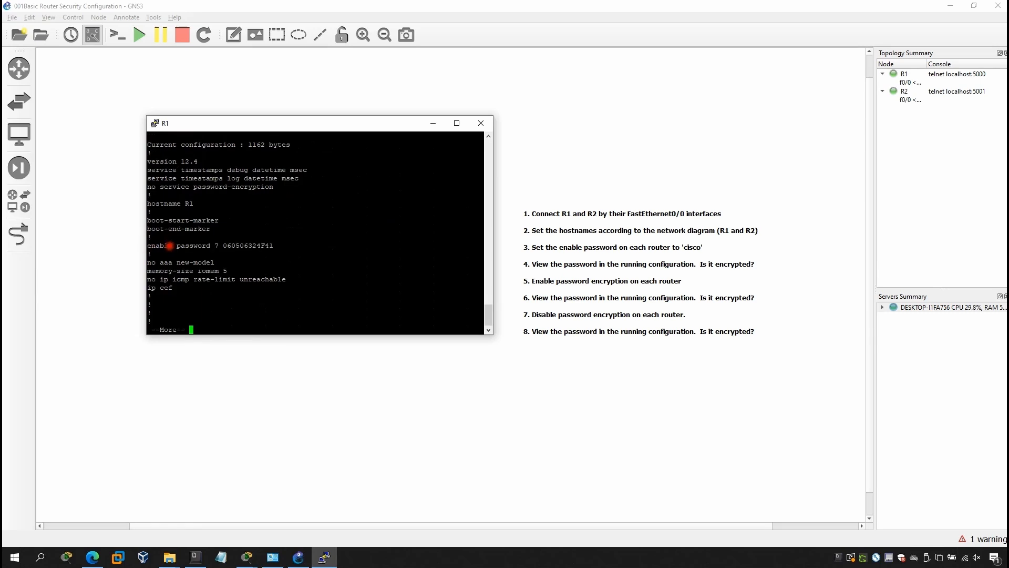
drag(148, 245, 277, 245)
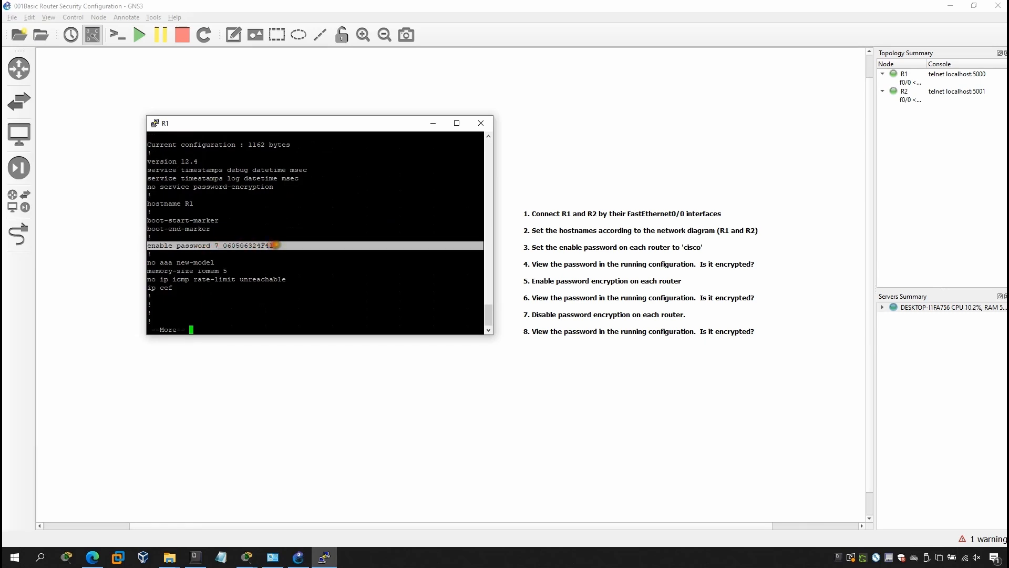
click(277, 245)
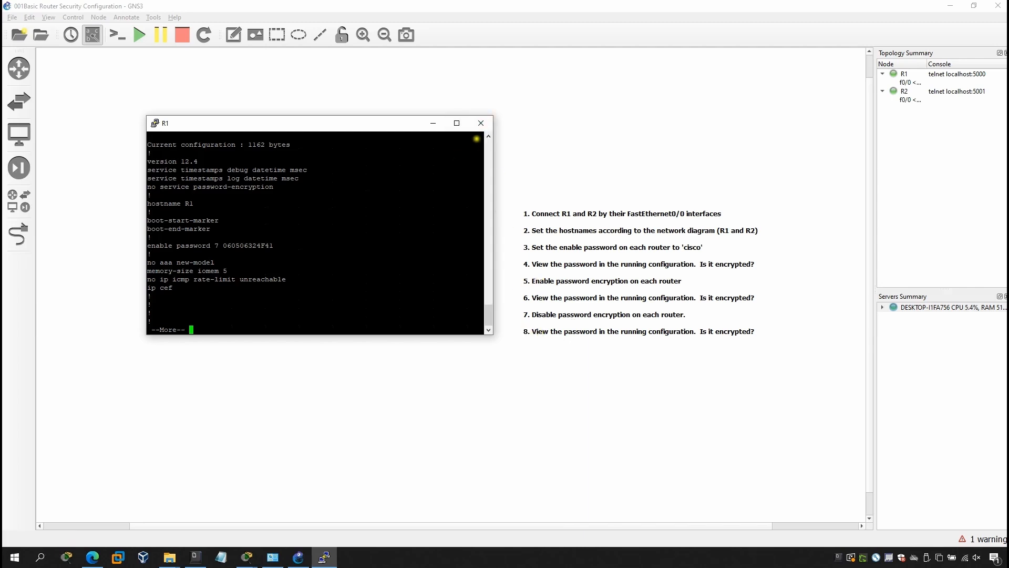
Close the R1 console and open a console session to router R2
click(483, 126)
click(524, 316)
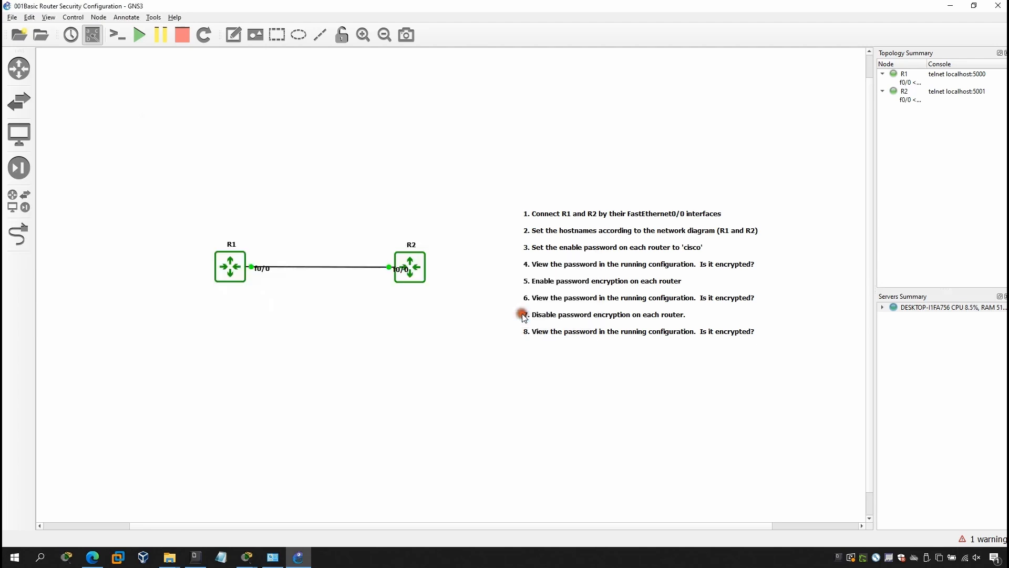
right_click(420, 271)
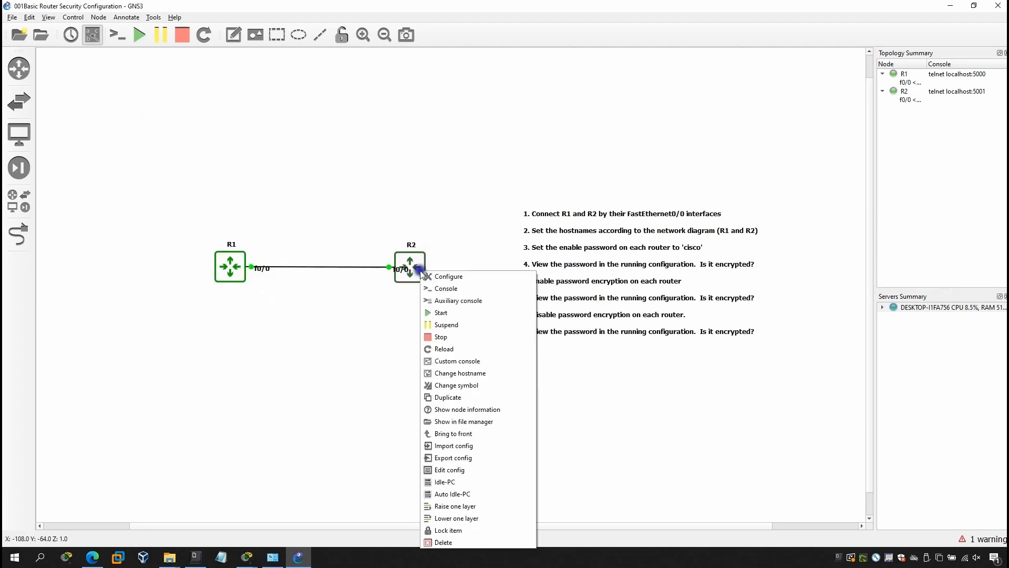
click(451, 294)
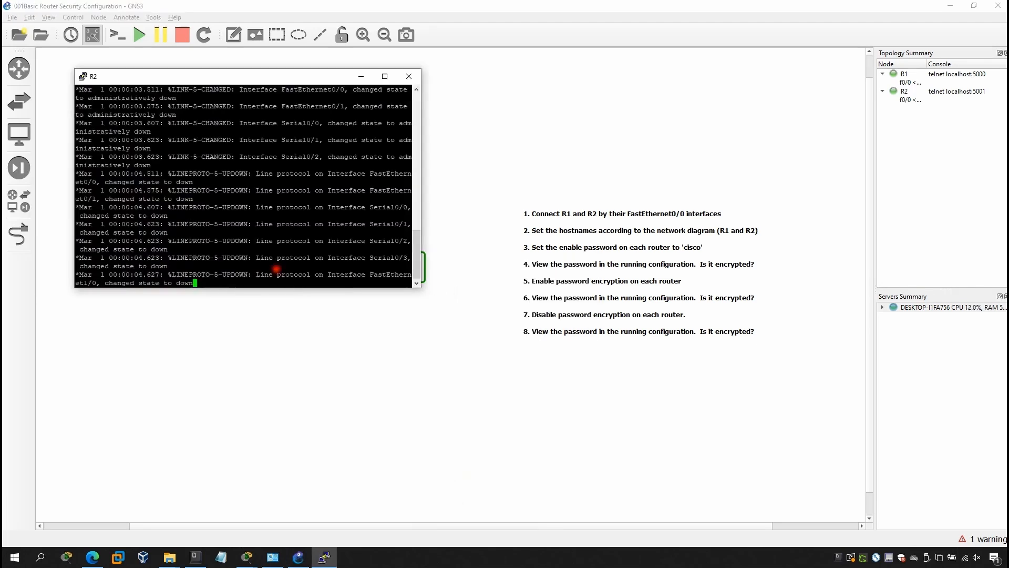
key(Return)
key(Return)
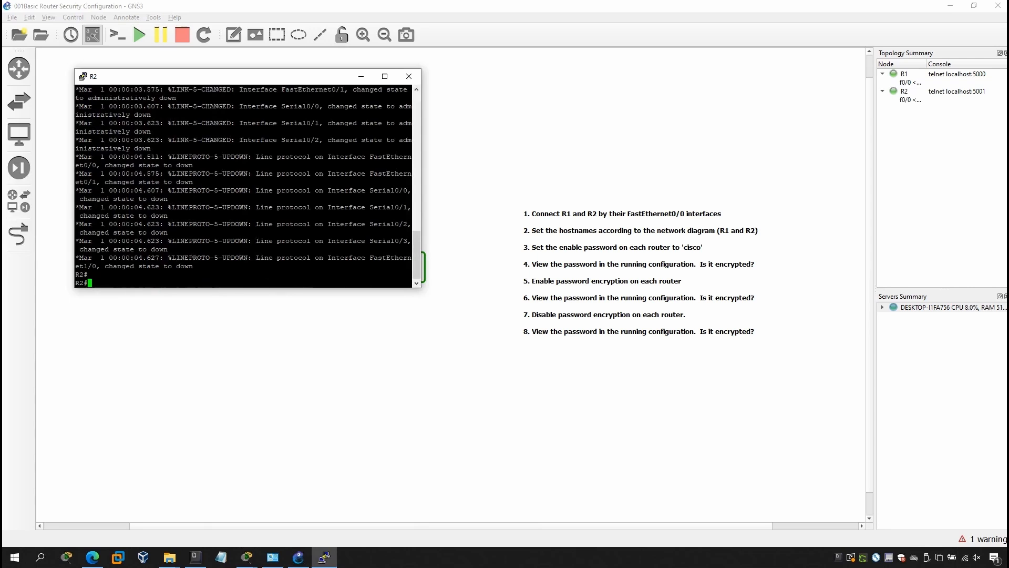
Enter global configuration mode and set the hostname to R2
text(conf)
key(Tab)
text(t)
key(Return)
text(hostn)
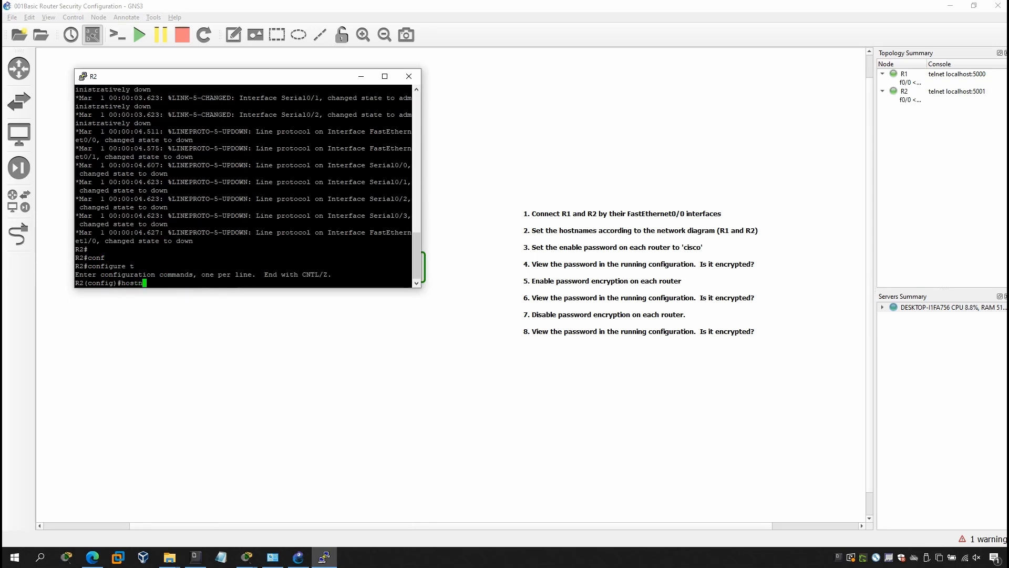
key(Tab)
text(R2)
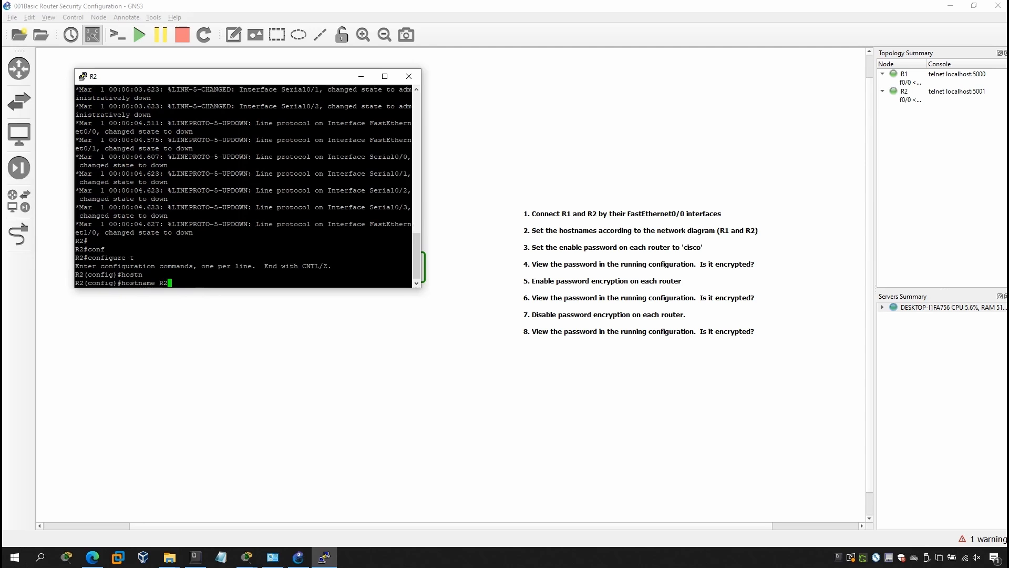
key(Return)
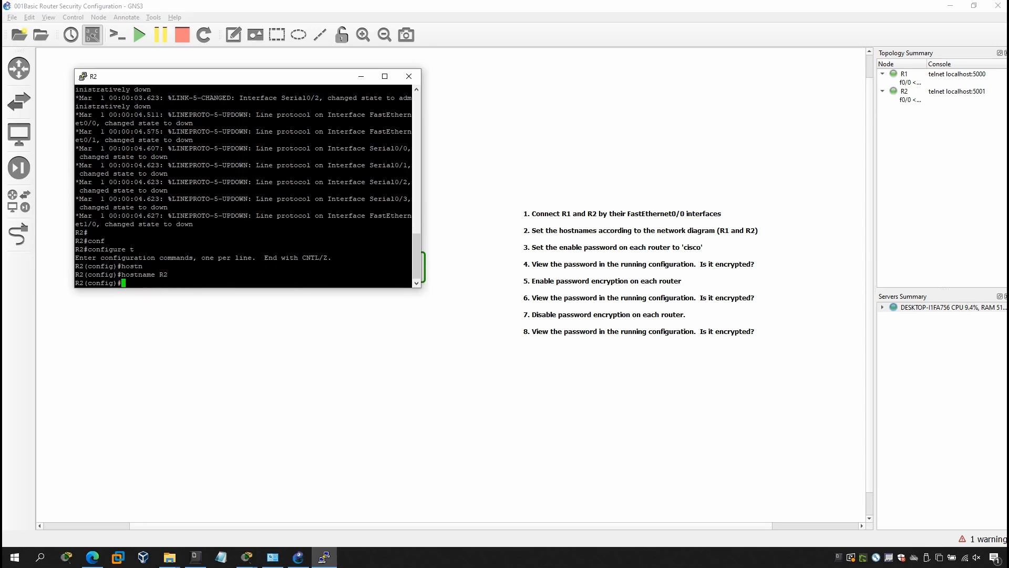
Set R2's enable password, then exit configuration mode
text(enable)
text(pas)
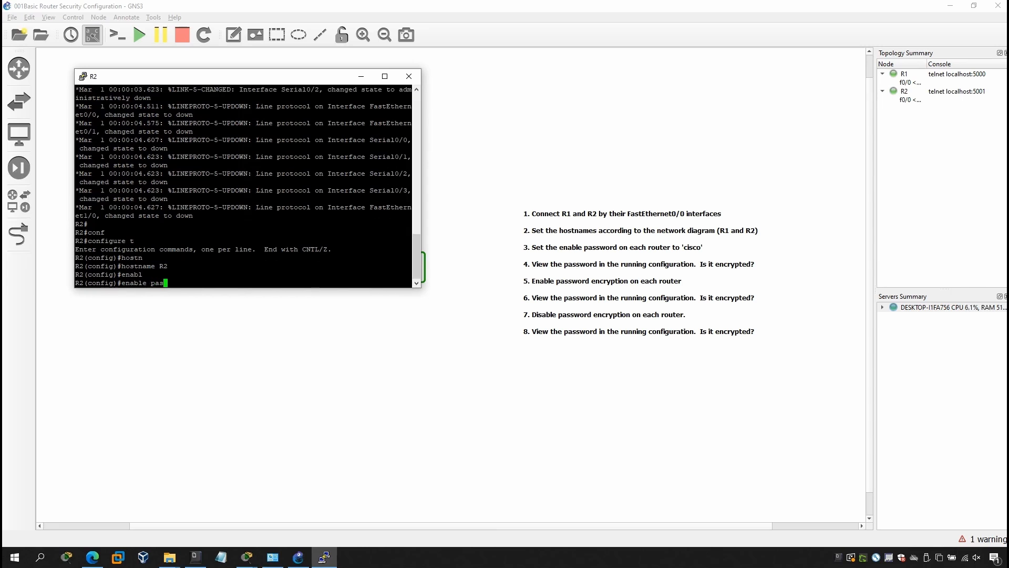
key(Tab)
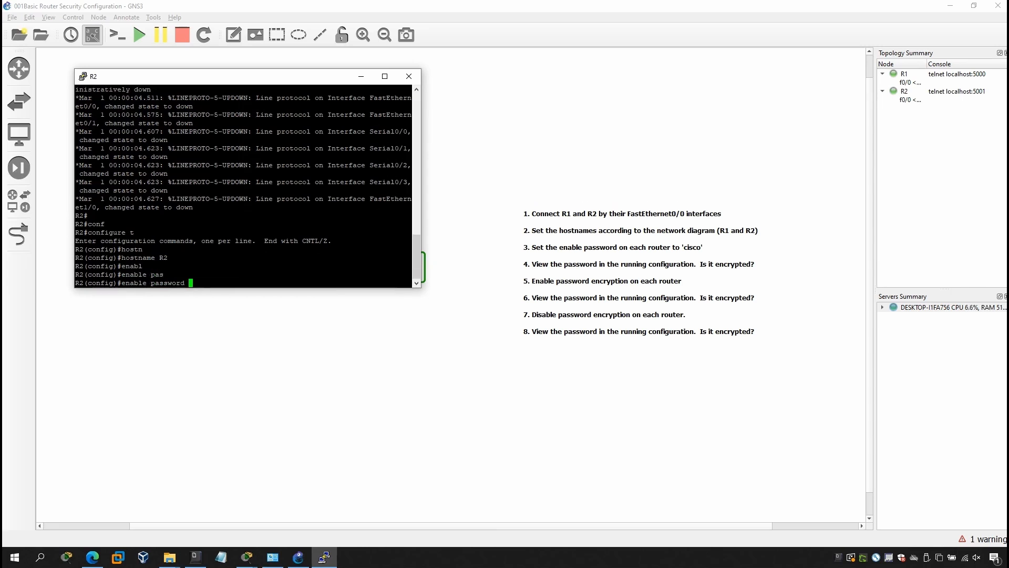
text(cisco)
key(Return)
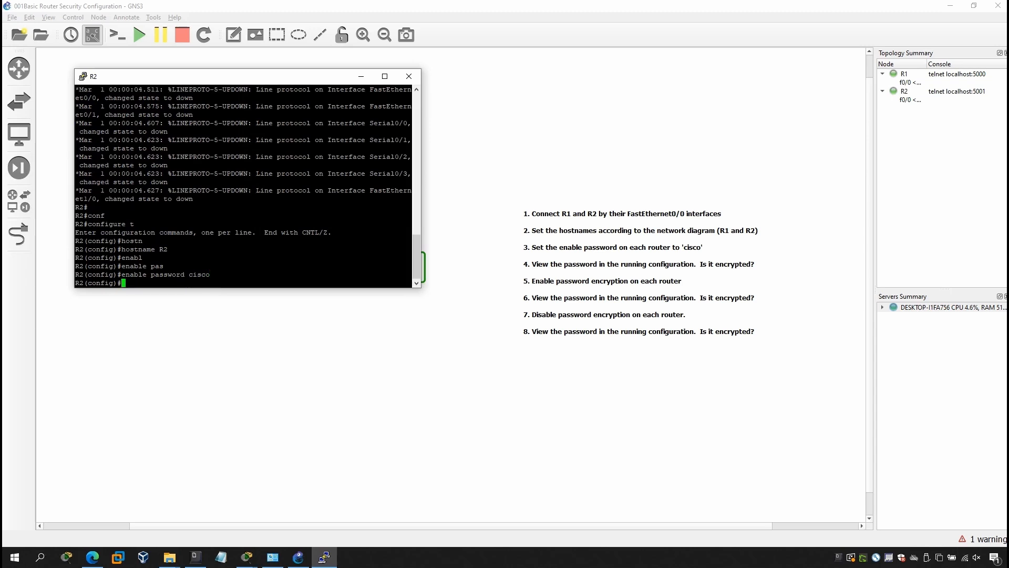
text(exit)
key(Return)
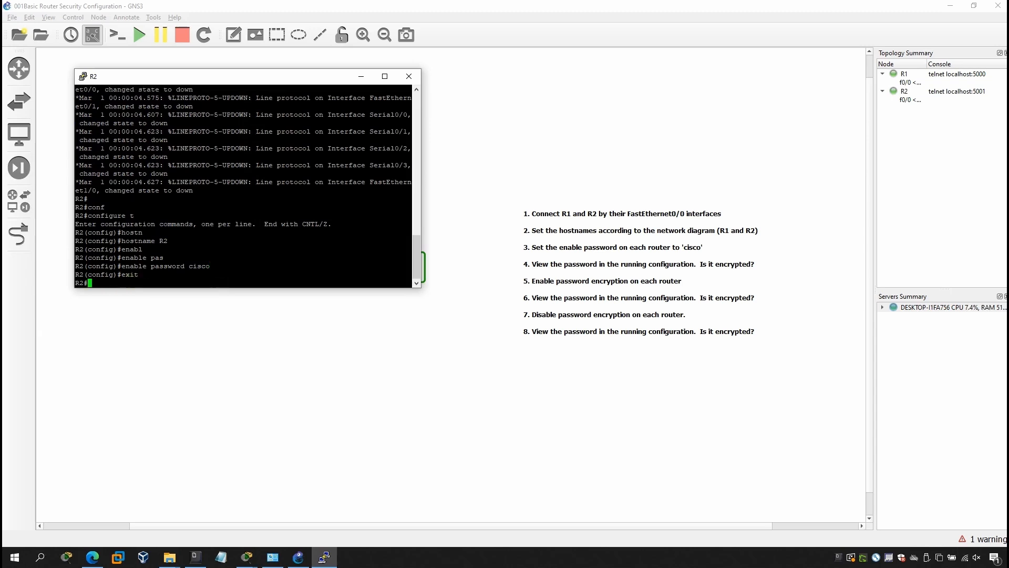
Run show running-config on R2 to review the plain-text enable password, then quit the pager
text(sho ru)
key(BackSpace)
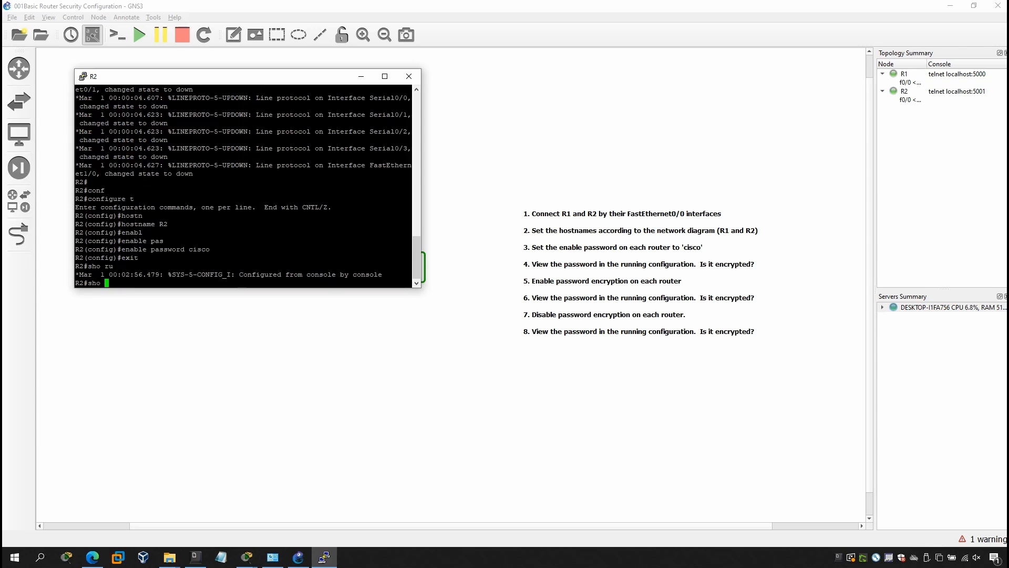
key(Tab)
text(runn)
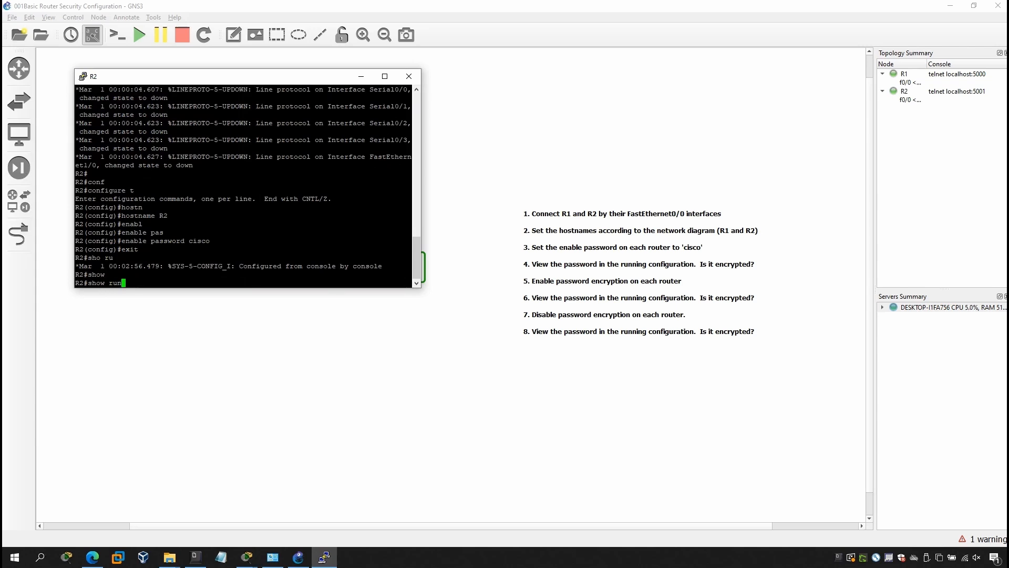
key(Tab)
key(Return)
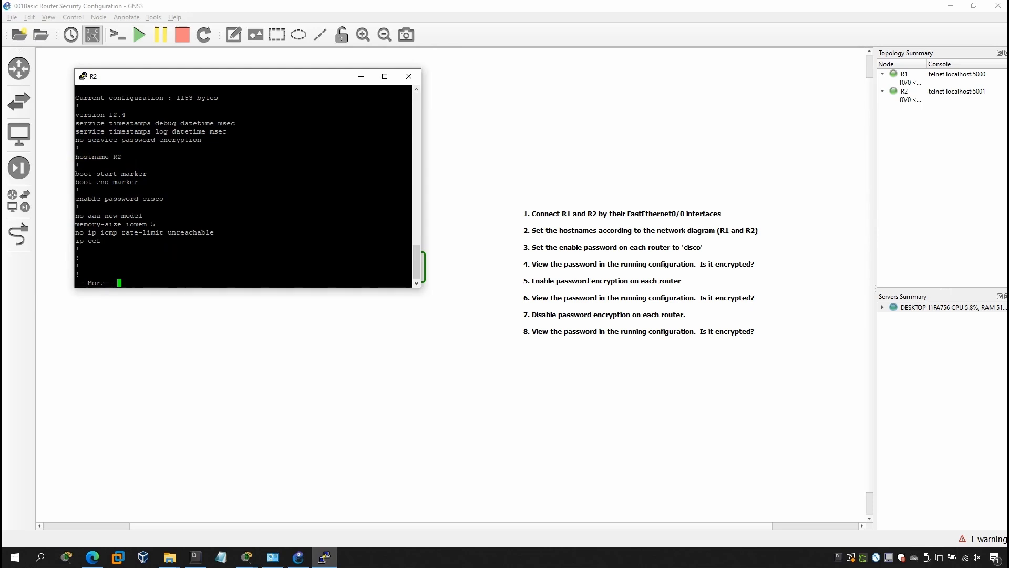
key(q)
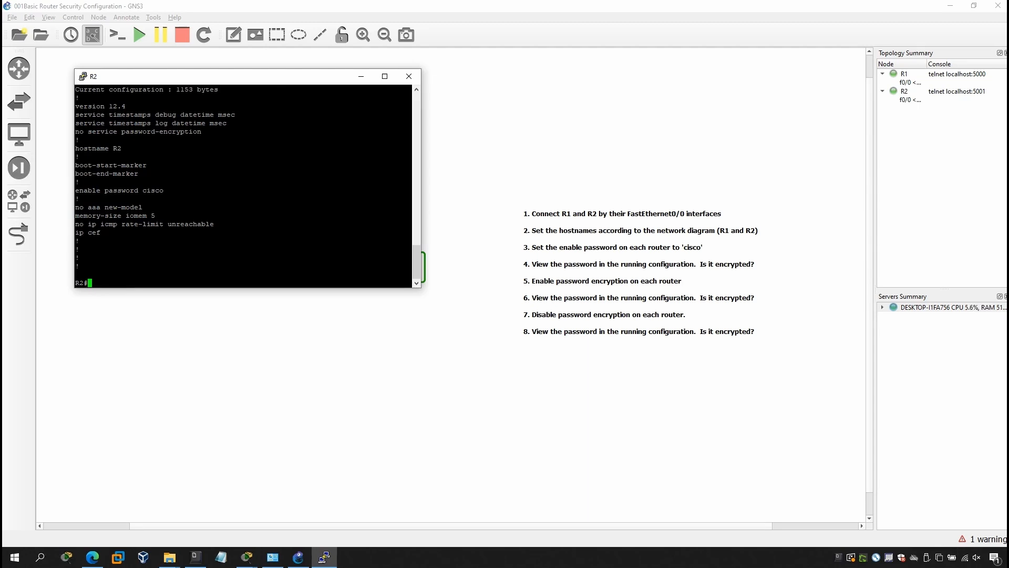
Enable service password-encryption on R2 from global configuration mode
text(conf)
key(Tab)
text(t)
key(Return)
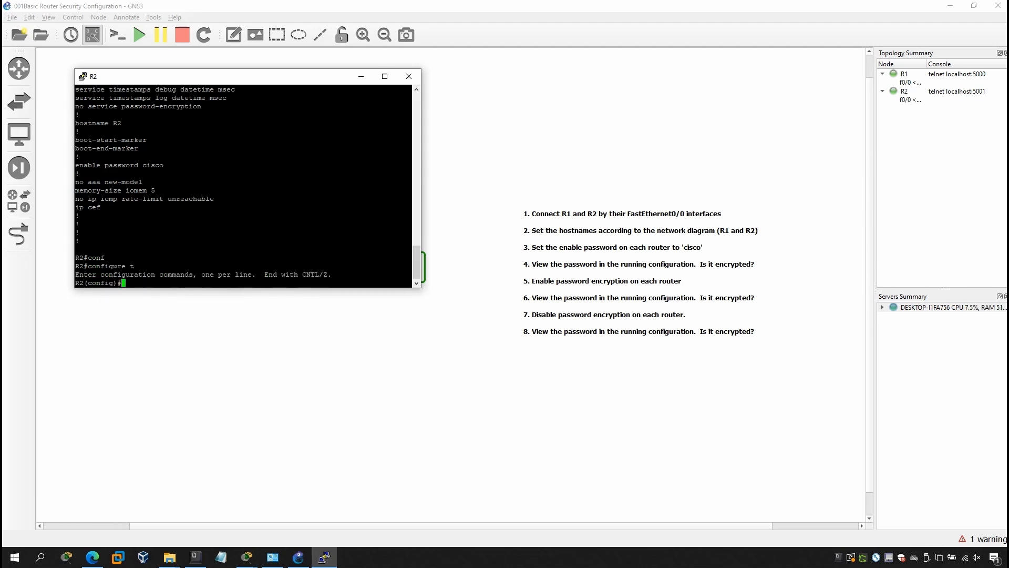
text(ser)
key(Tab)
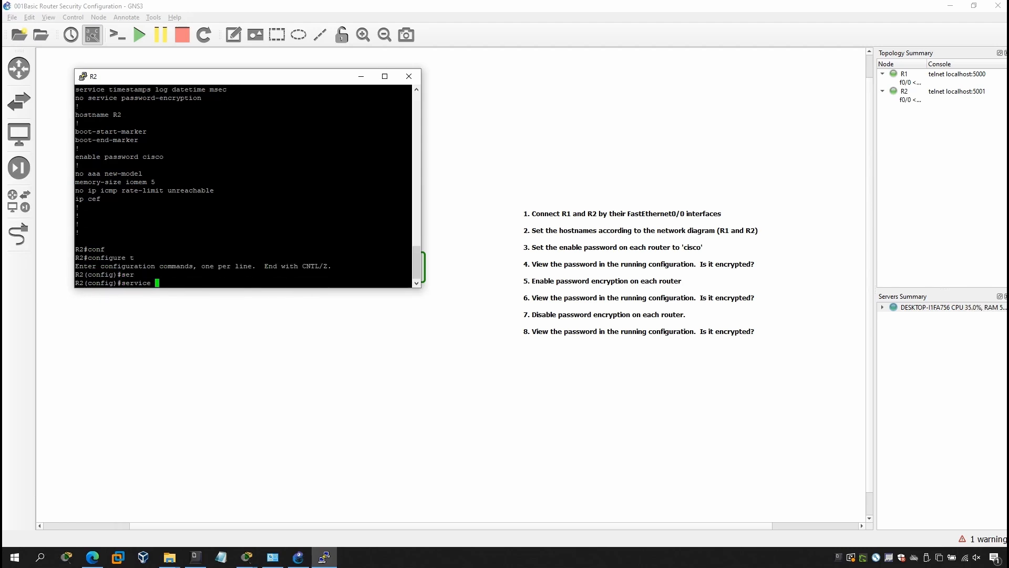
text(pass)
key(Tab)
key(Return)
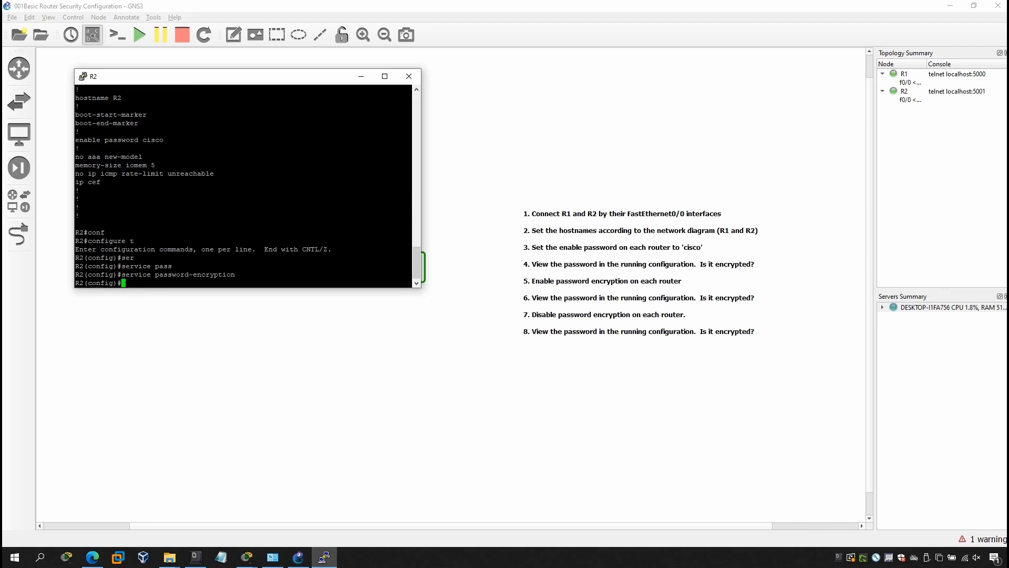
Exit configuration mode and run show running-config to see the type 7 enable password
text(exit)
key(Return)
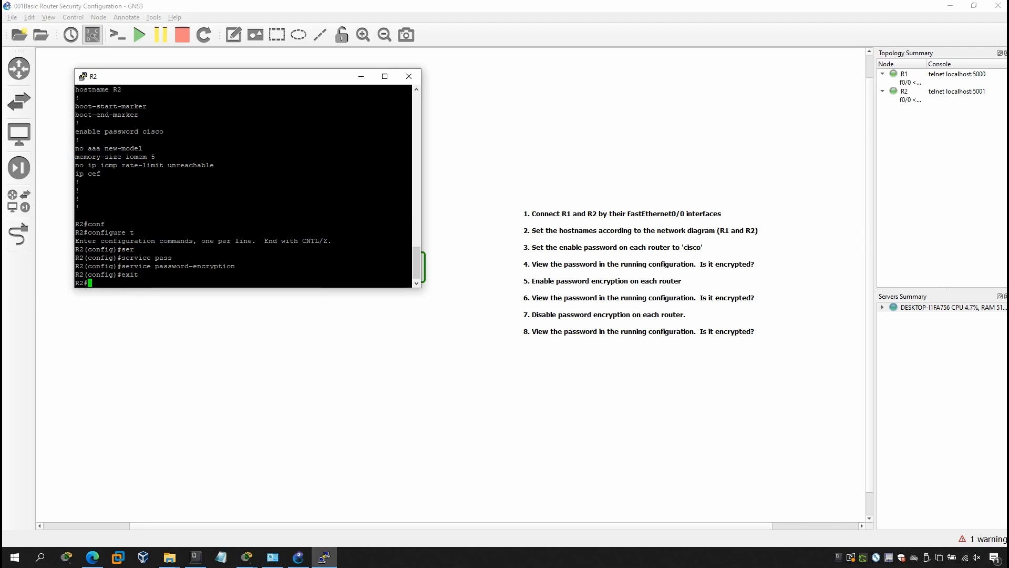
text(show)
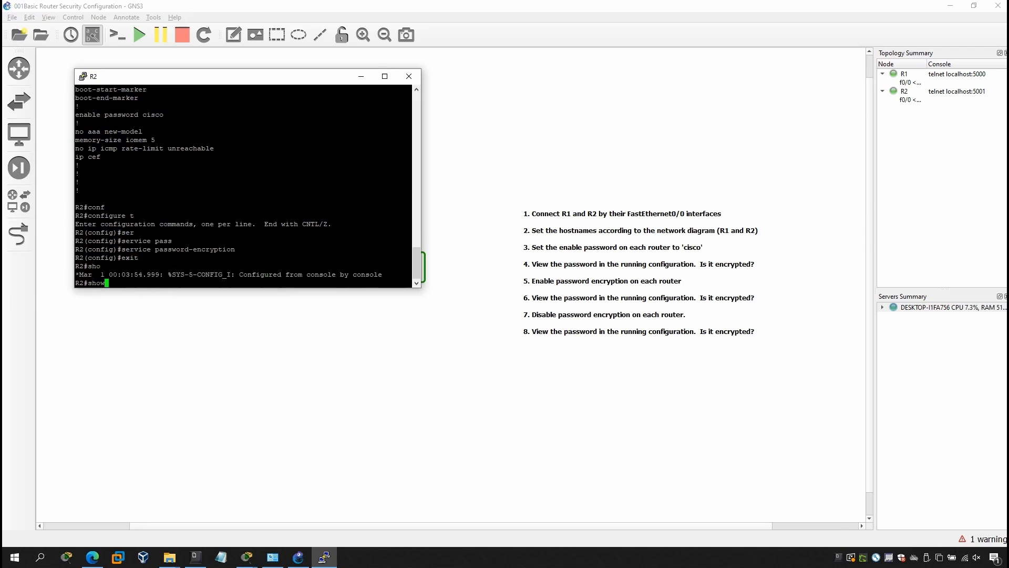
text( run)
key(Return)
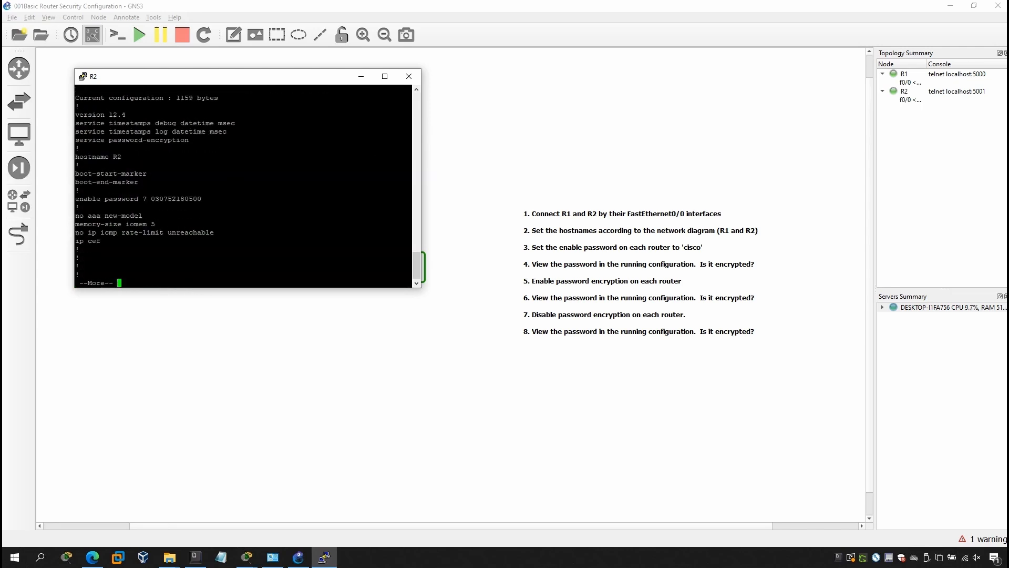
text(q)
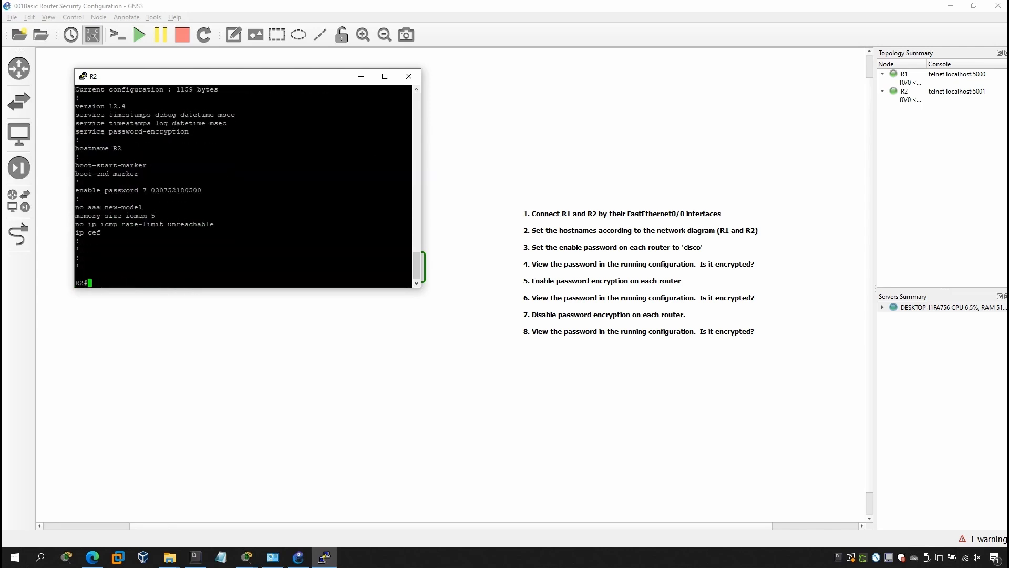
text(conf)
Enter configuration mode on R2 and apply no service password-encryption
key(Tab)
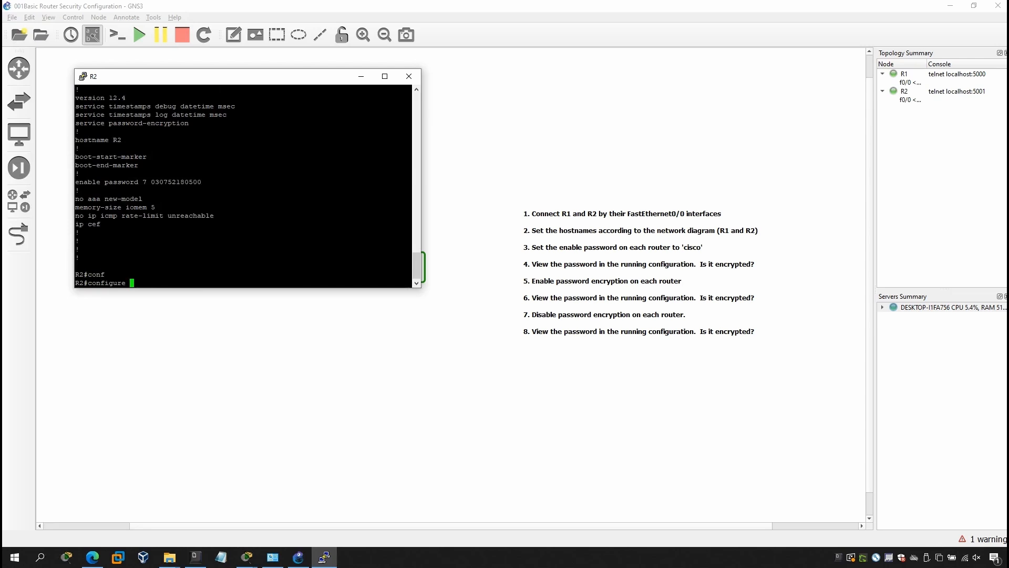
text(t)
key(Return)
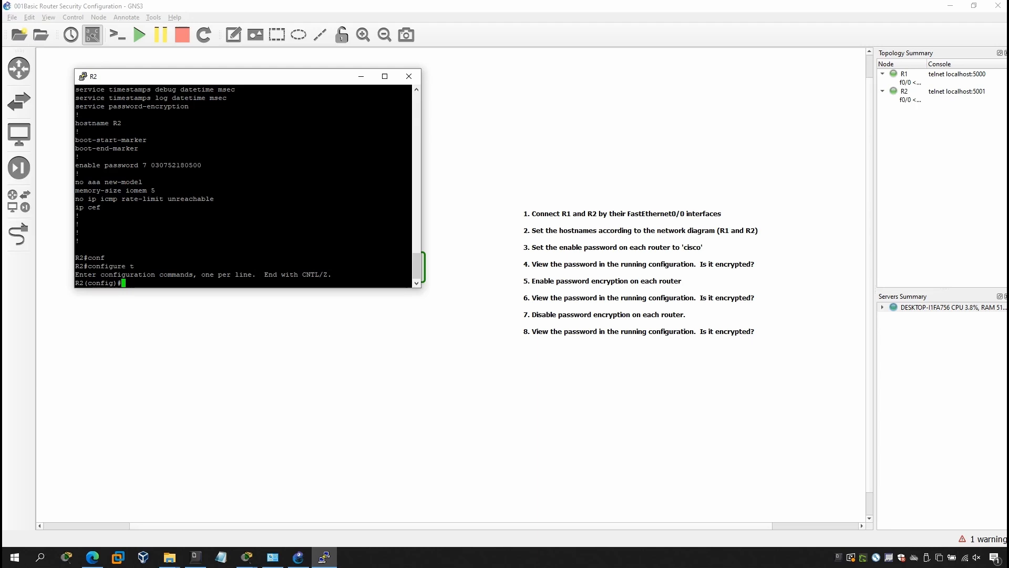
text(no ser)
key(Tab)
text(pass)
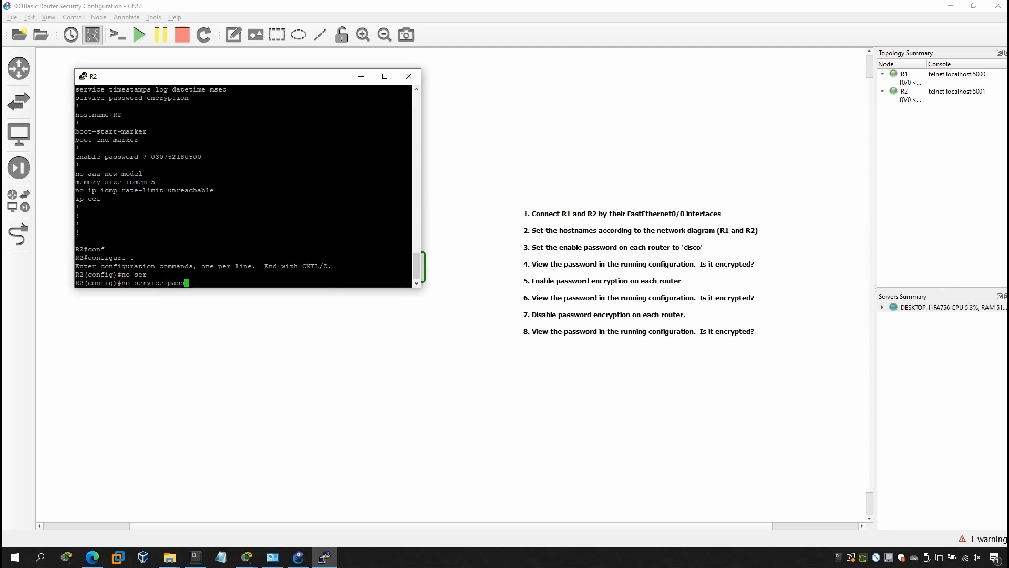
key(Tab)
key(Return)
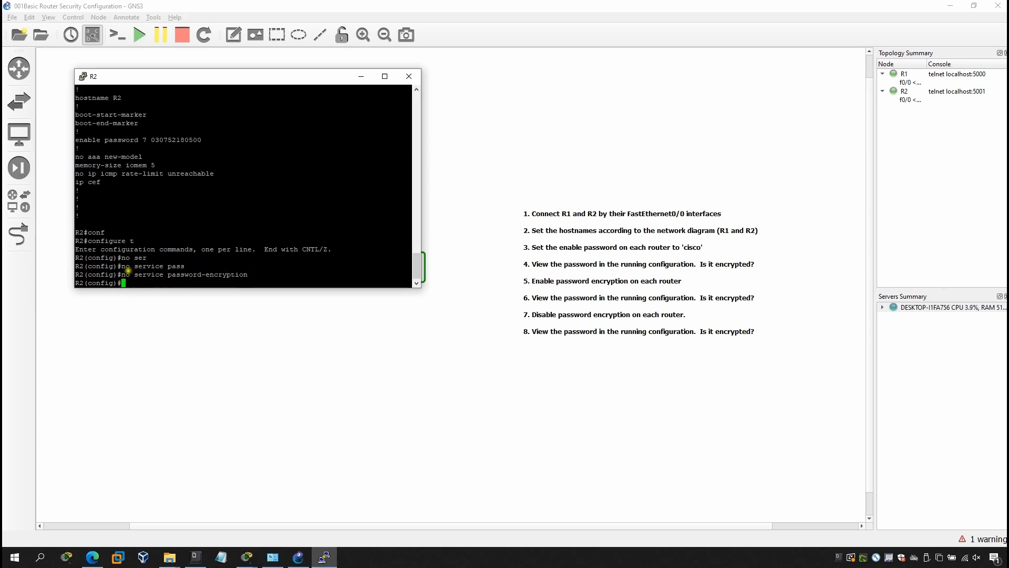
Highlight the 'no' keyword, exit to privileged mode, and recall show running-config
double_click(125, 275)
click(235, 275)
text(exit)
key(Return)
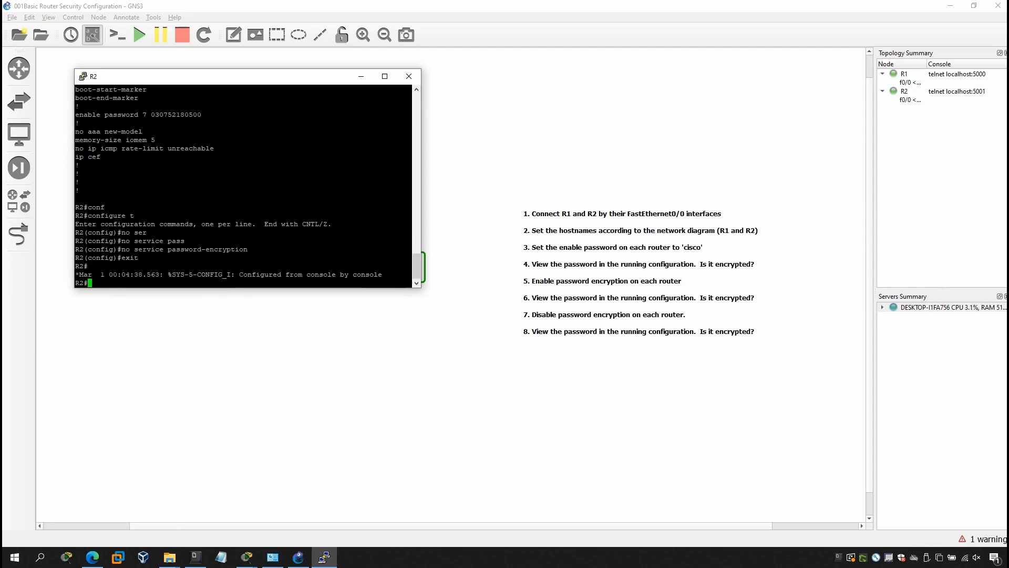
key(Up)
key(Up)
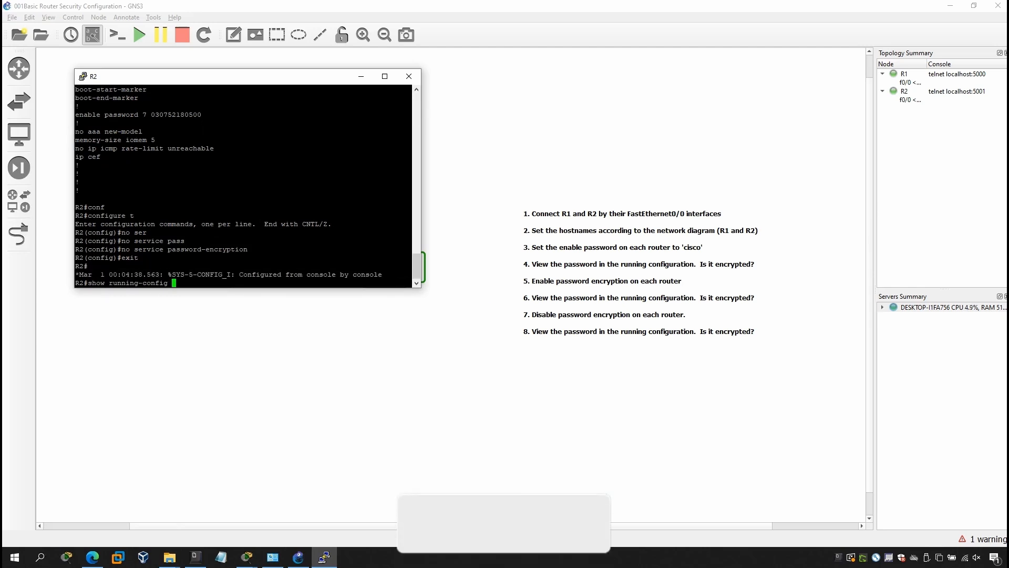